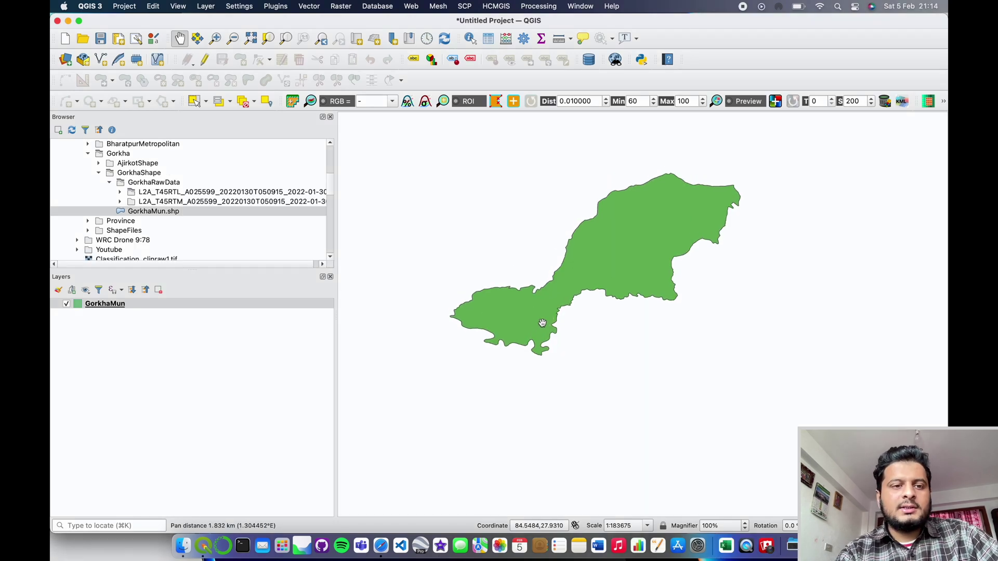
Step: In the GorkhaMun layer's symbology, change the Simple Fill symbol layer to Outline: Simple Line
scroll(540, 317, down, 1)
scroll(520, 318, up, 1)
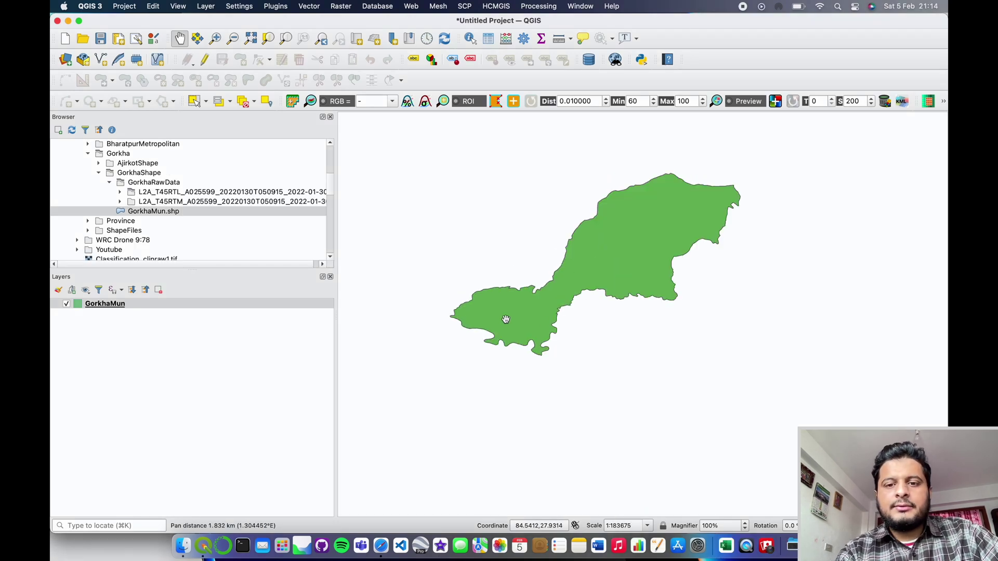
right_click(104, 304)
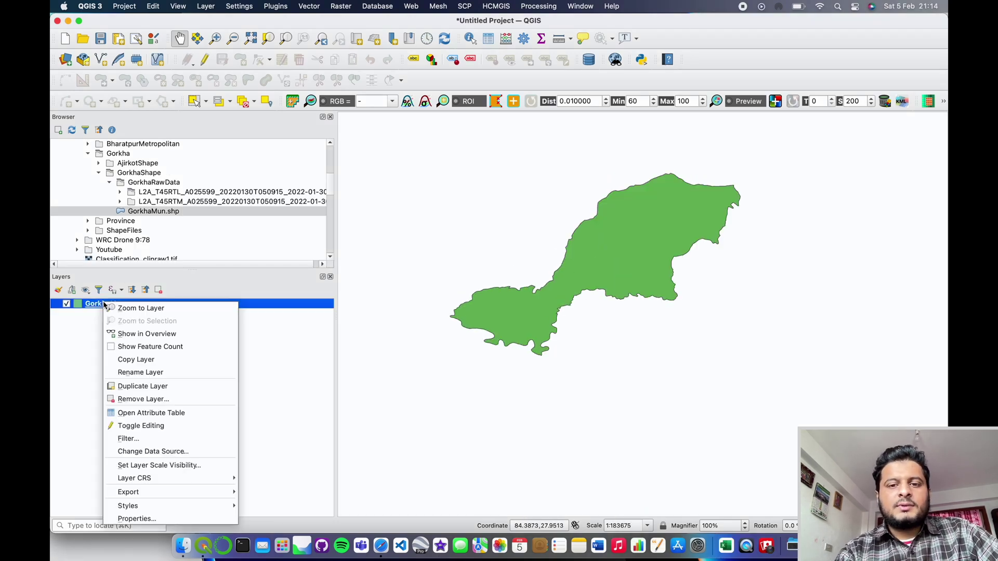
click(136, 519)
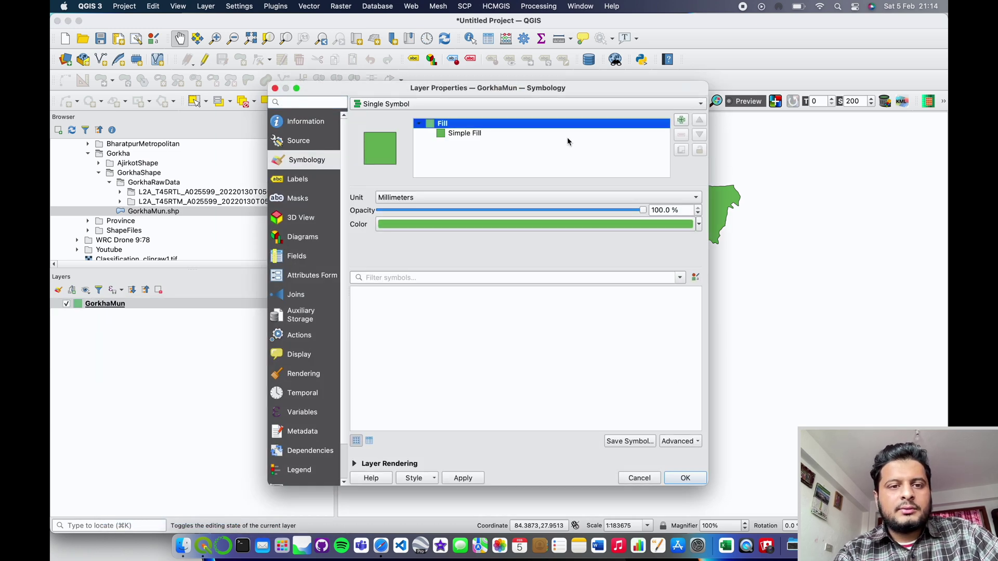
click(494, 134)
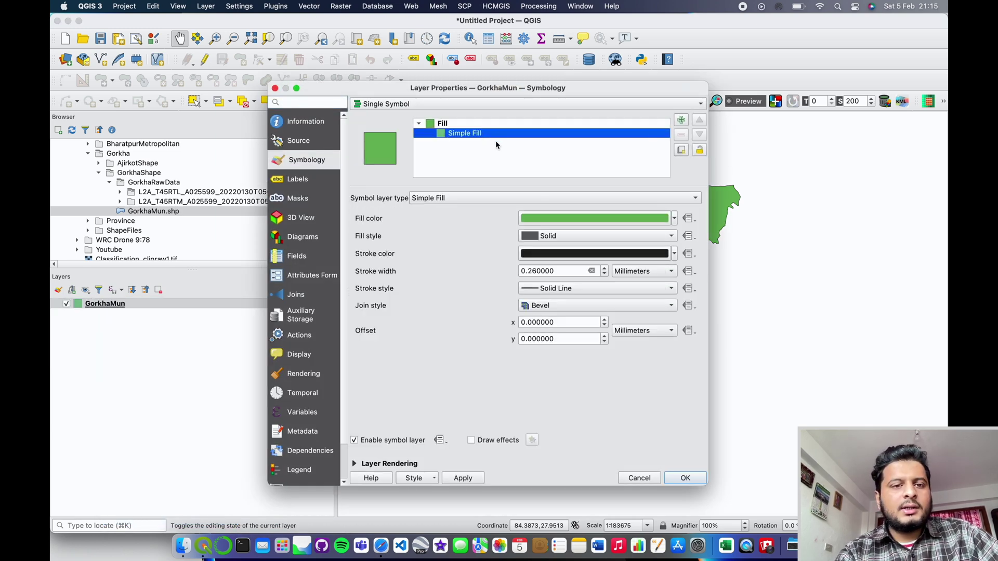
click(569, 200)
click(556, 250)
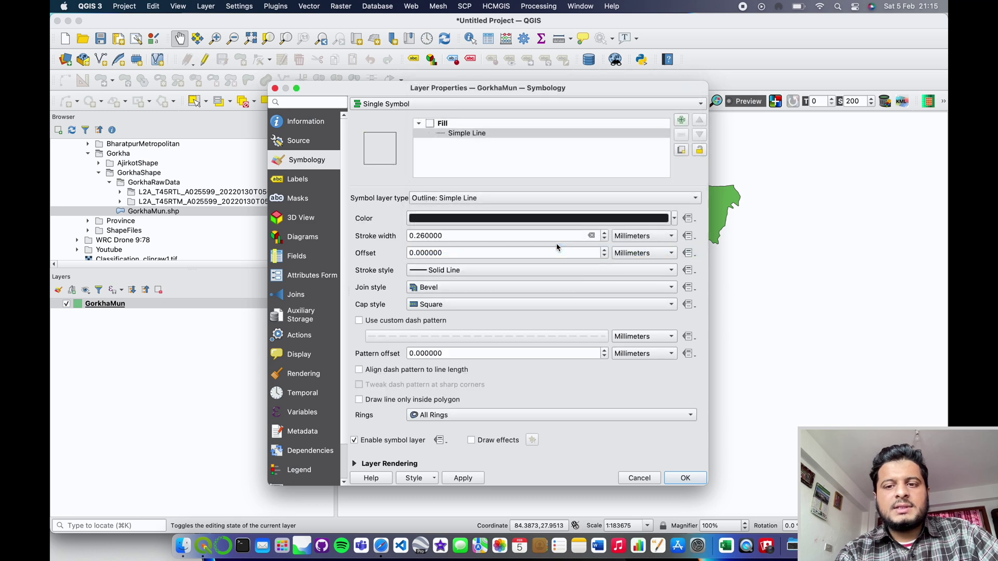
Step: Set the GorkhaMun outline colour to red and apply the layer properties
click(550, 218)
drag(551, 224, 580, 224)
click(627, 361)
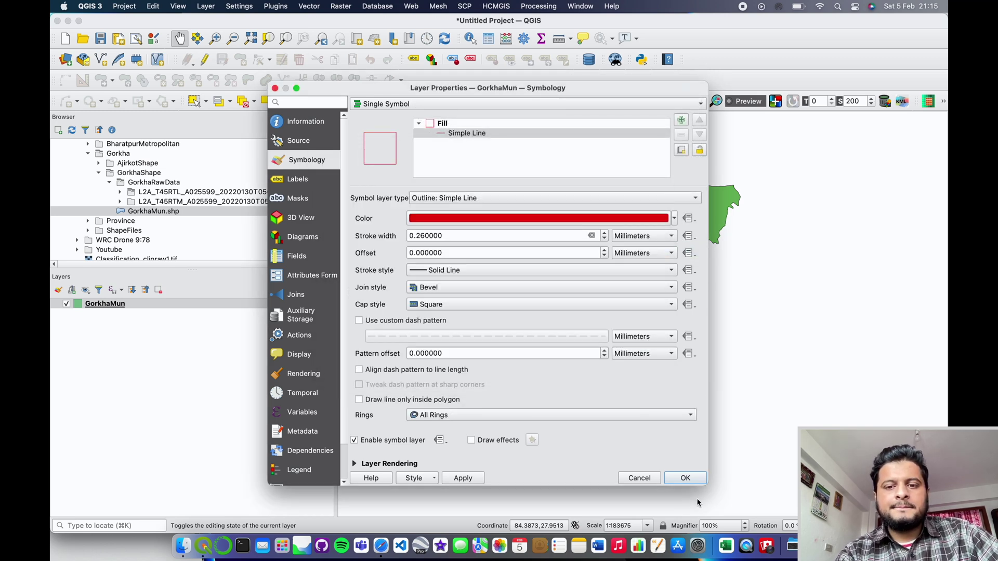
click(682, 479)
Step: Add the T45RTL band B01 raster (T45RTL_A025599_20220130T050915_B01.jp2) from the GorkhaRawData folder to the project
scroll(559, 330, down, 1)
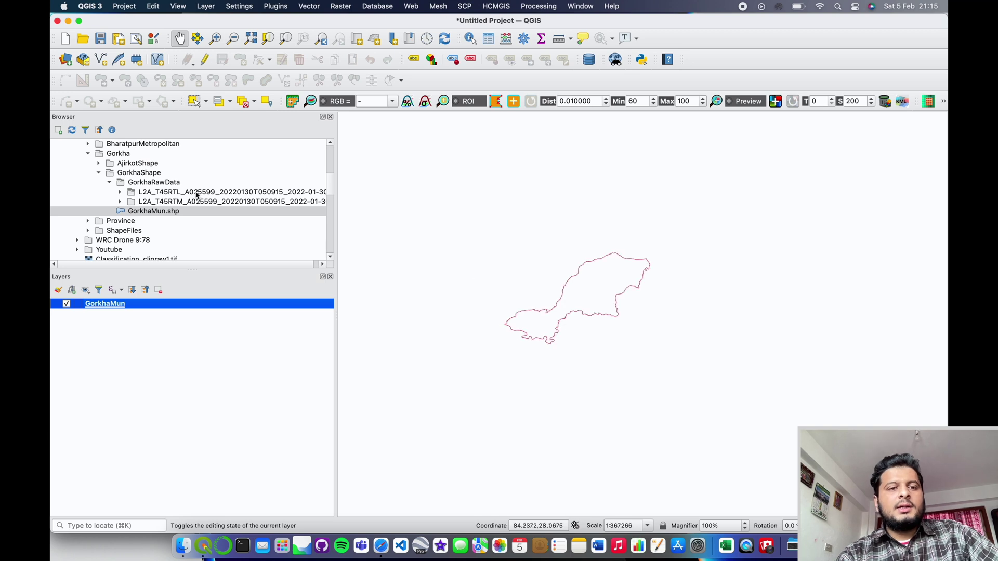
click(120, 193)
scroll(207, 203, down, 4)
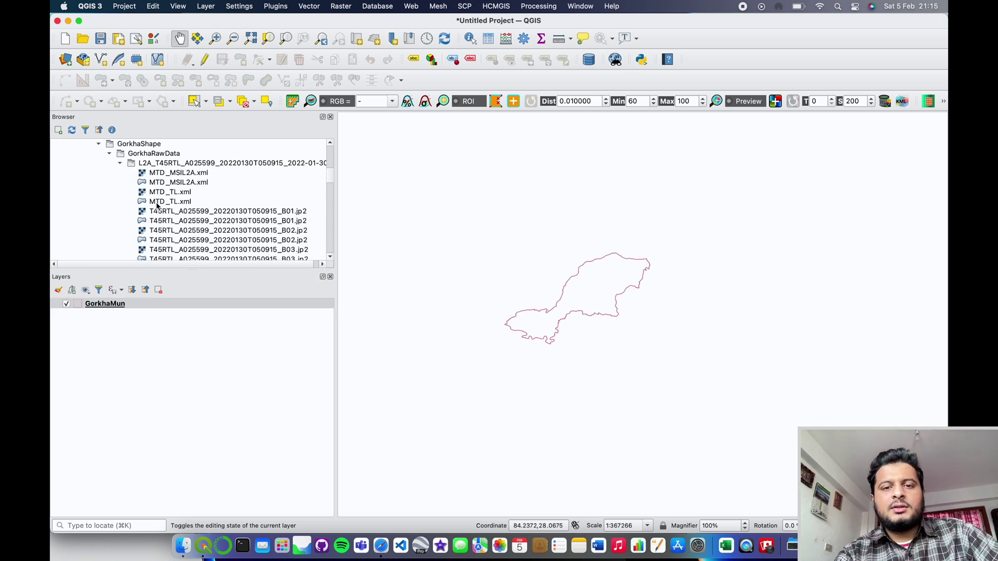
double_click(276, 193)
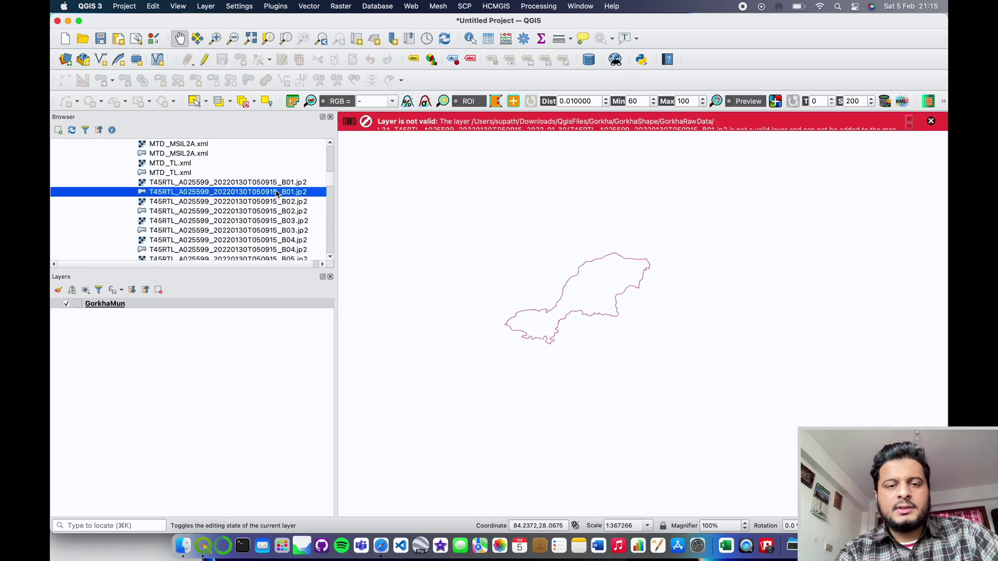
double_click(258, 183)
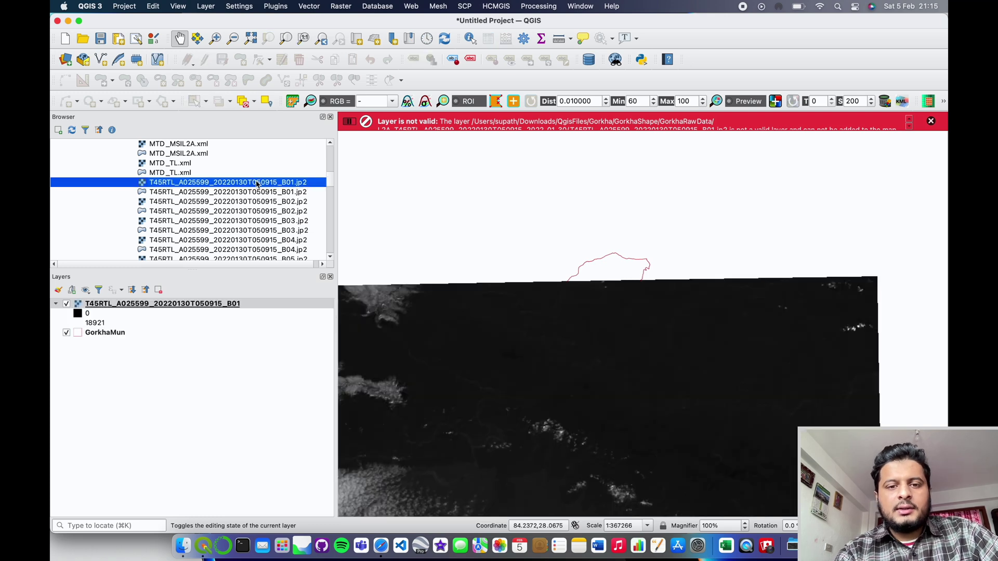
Step: Place the GorkhaMun layer above the T45RTL B01 raster and compare the boundary with the image extent
drag(601, 356, 577, 350)
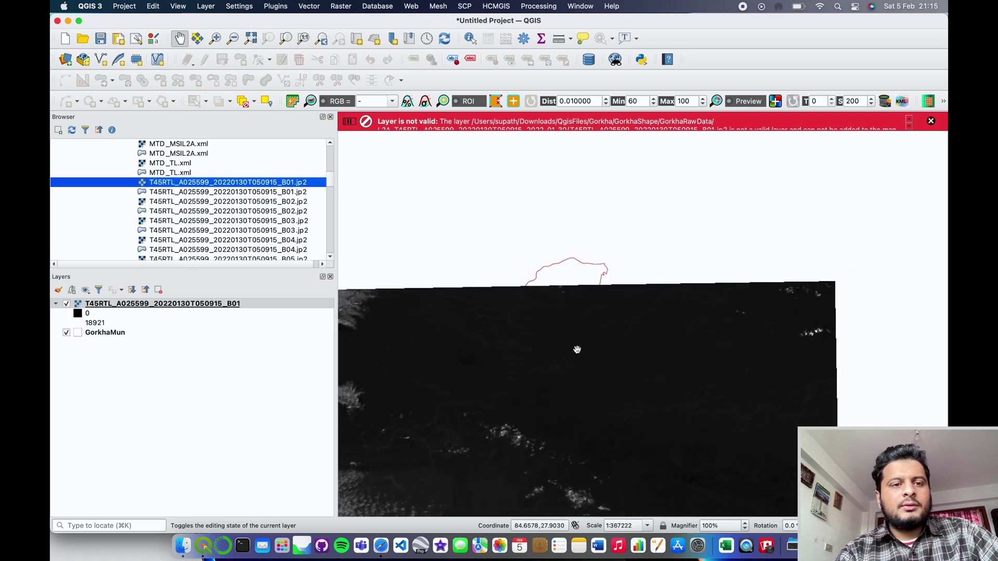
scroll(547, 310, down, 1)
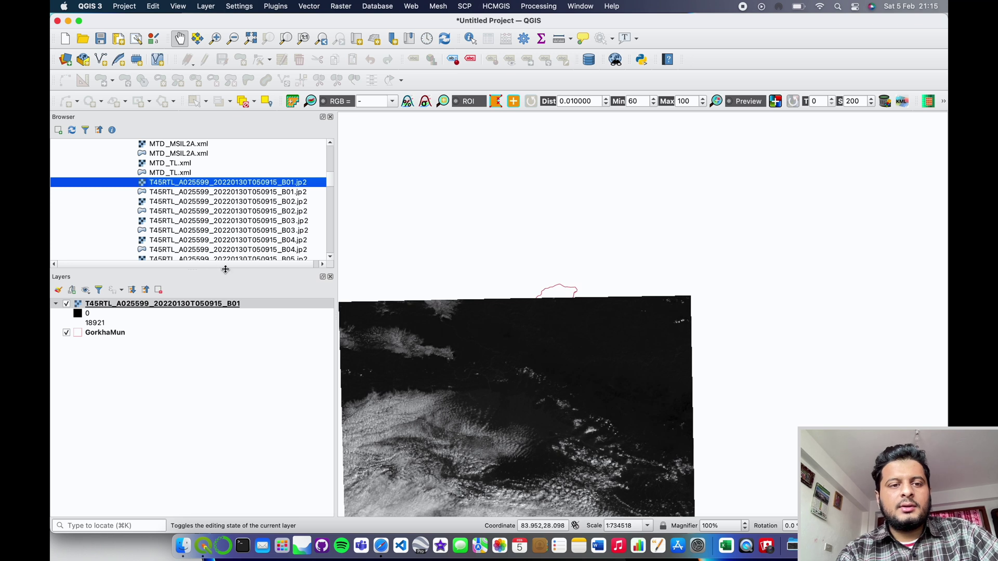
drag(99, 332, 96, 302)
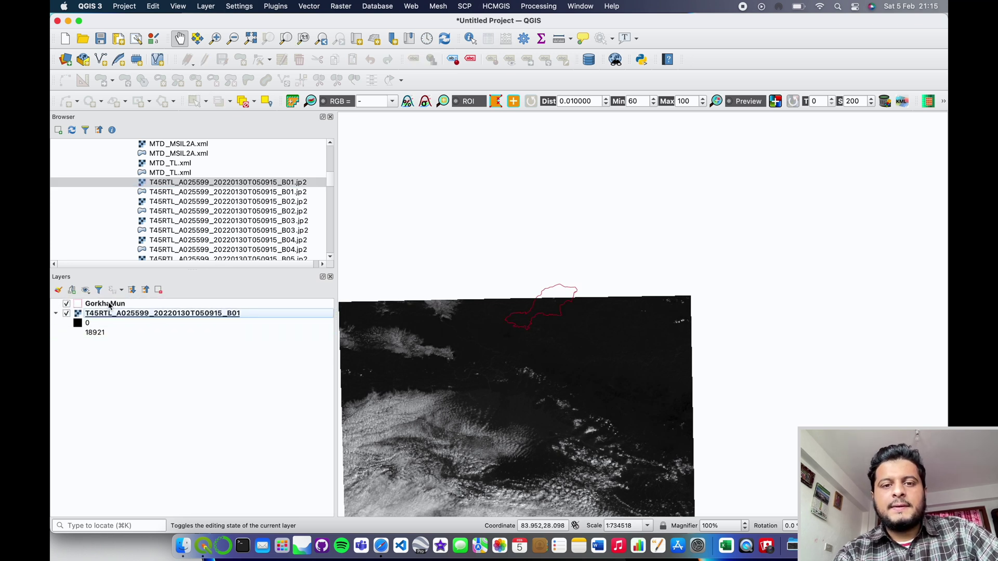
scroll(541, 294, up, 1)
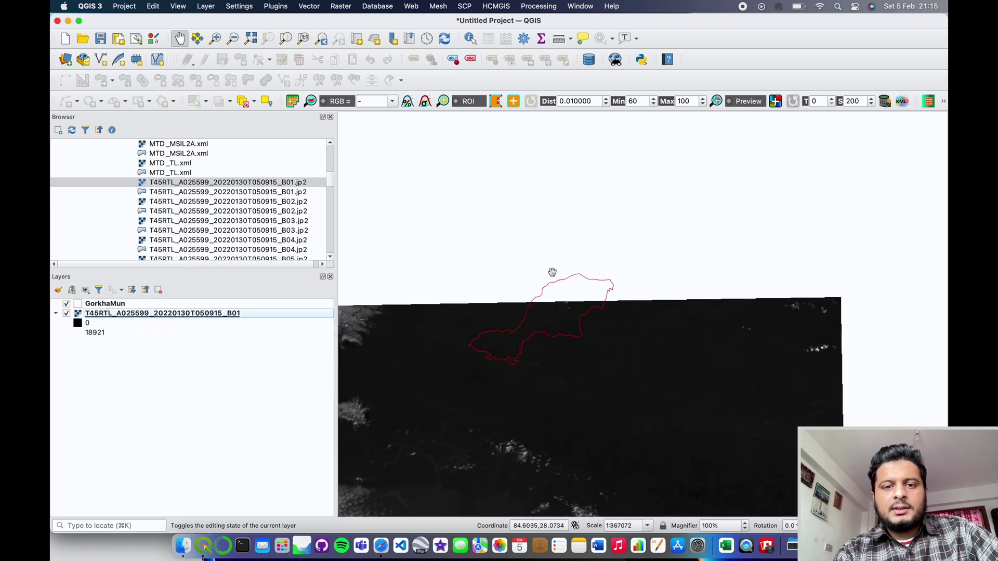
scroll(594, 313, down, 1)
drag(606, 344, 672, 358)
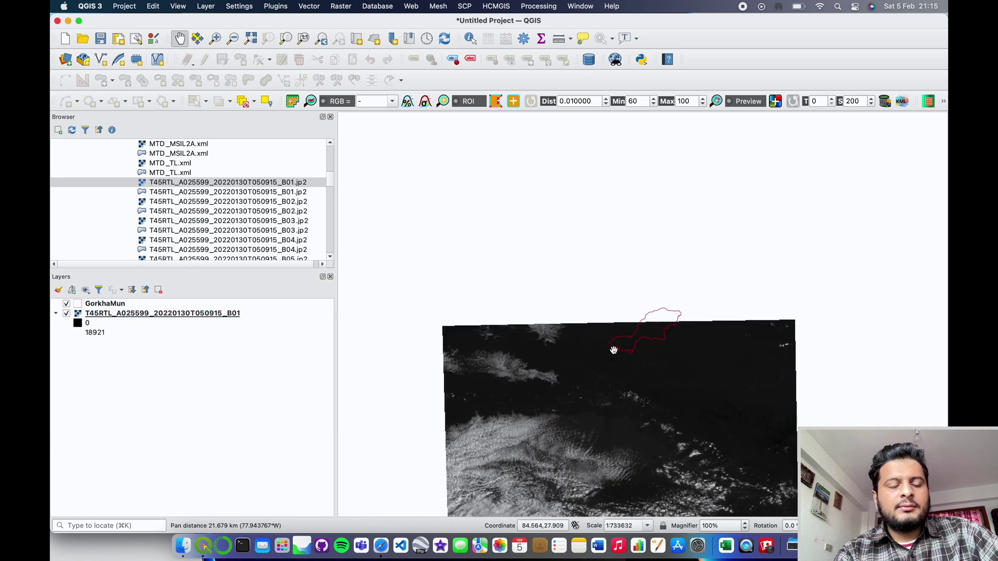
Step: Add the T45RTM band B01 raster (T45RTM_A025599_20220130T050915_B01.jp2) from the second GorkhaRawData subfolder
scroll(138, 175, up, 3)
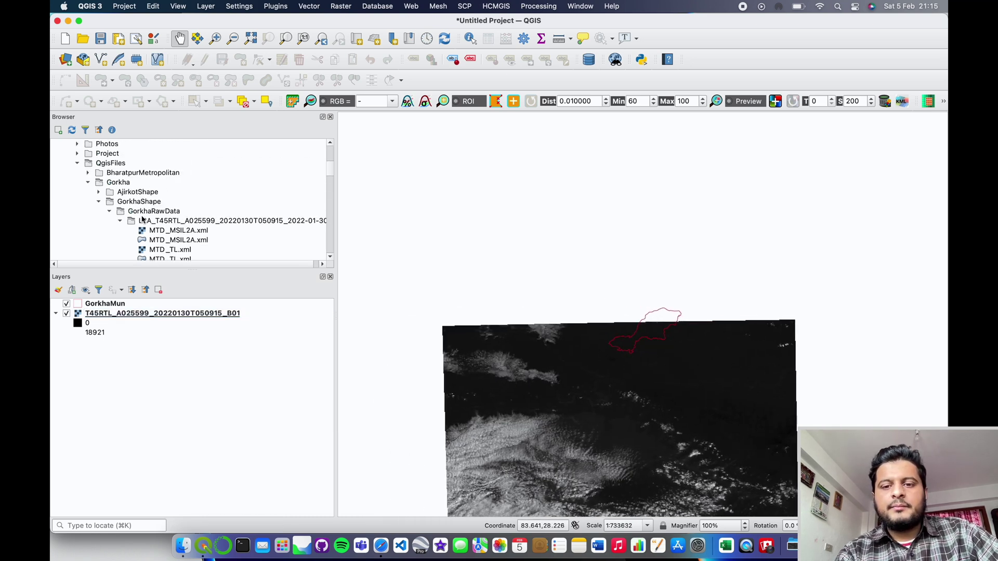
click(121, 222)
scroll(144, 203, down, 1)
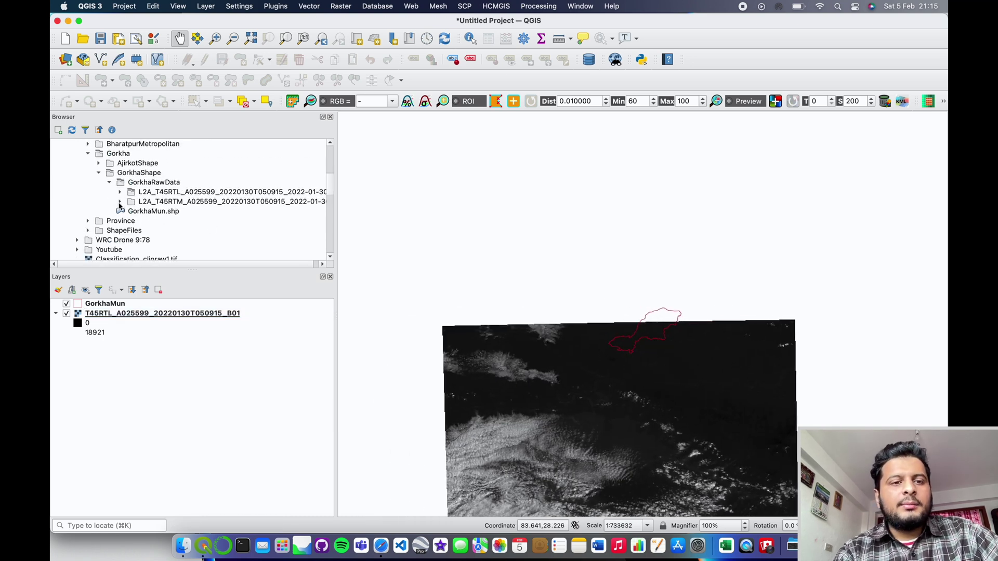
click(119, 203)
scroll(197, 221, down, 1)
double_click(283, 223)
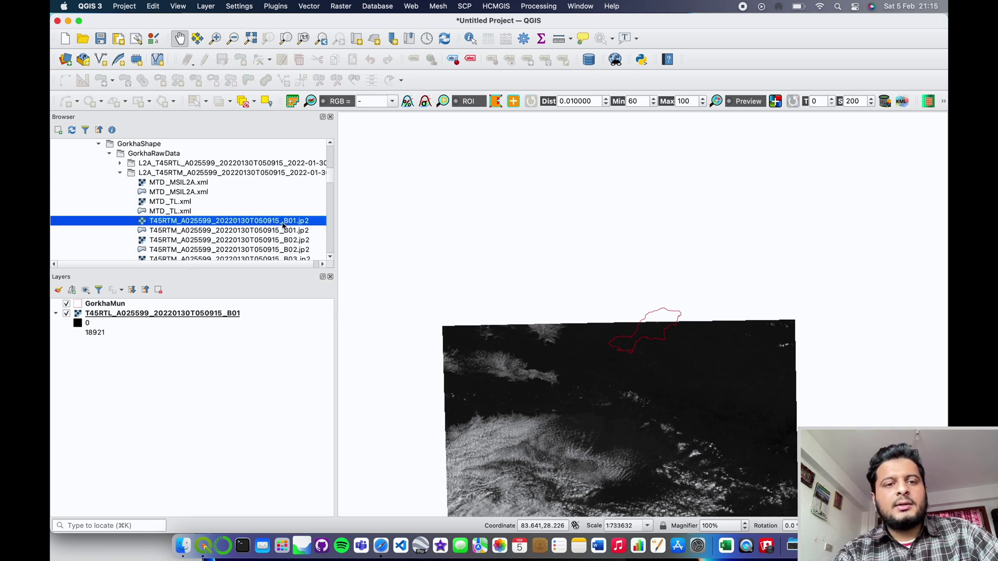
Step: Move the T45RTM B01 raster below the T45RTL B01 raster in the layer order
scroll(655, 357, up, 2)
scroll(610, 348, down, 2)
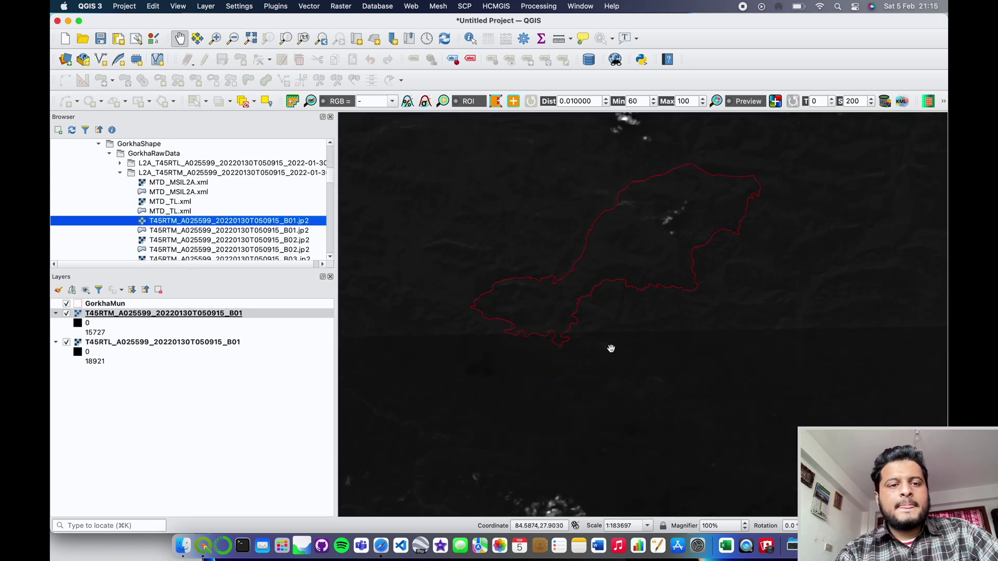
drag(202, 313, 201, 343)
Step: Examine how the two B01 rasters together cover the GorkhaMun boundary
scroll(666, 298, up, 4)
scroll(561, 296, down, 6)
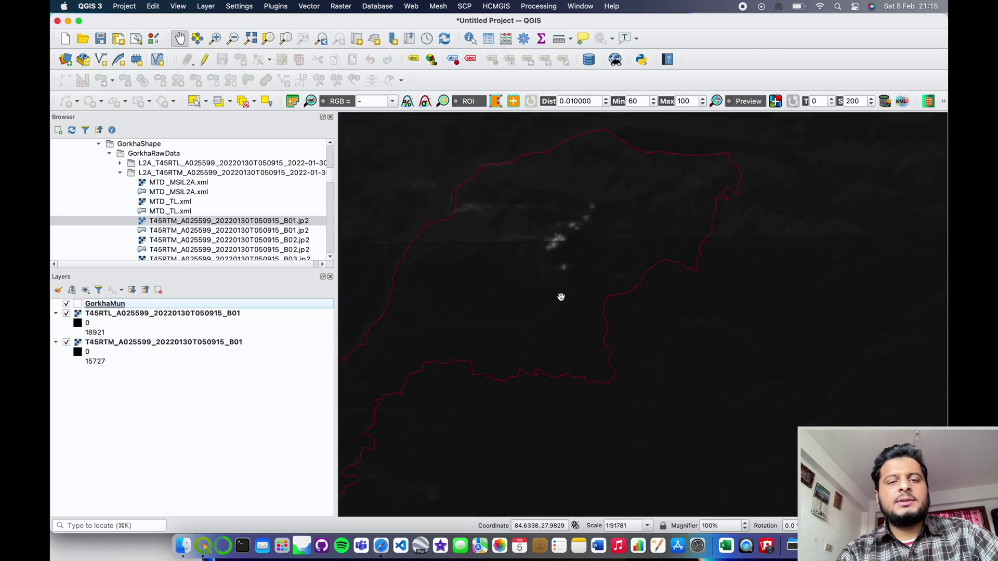
drag(595, 272, 603, 283)
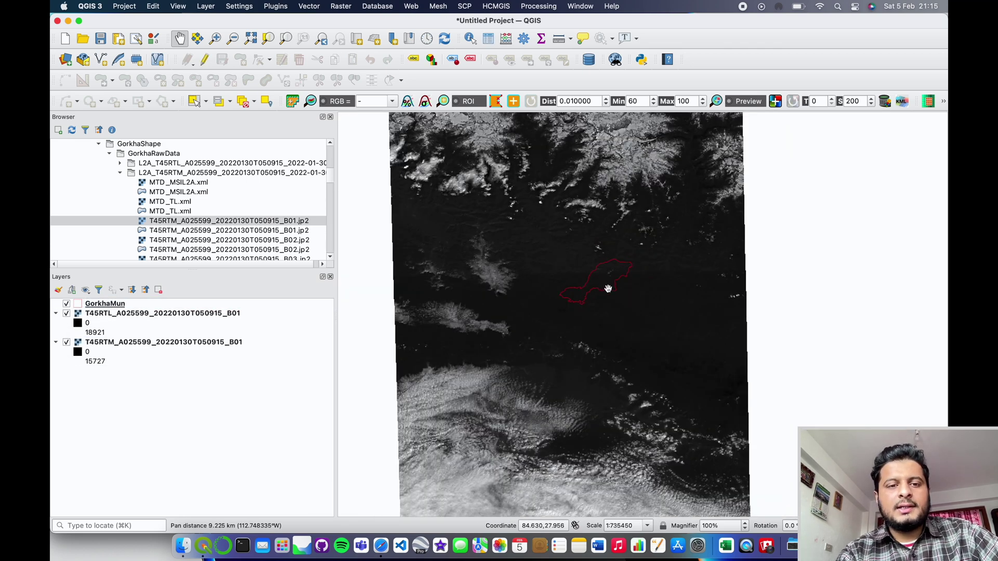
scroll(691, 309, up, 1)
scroll(692, 310, down, 2)
scroll(697, 305, up, 1)
scroll(697, 305, down, 1)
drag(698, 305, 665, 310)
scroll(626, 310, up, 1)
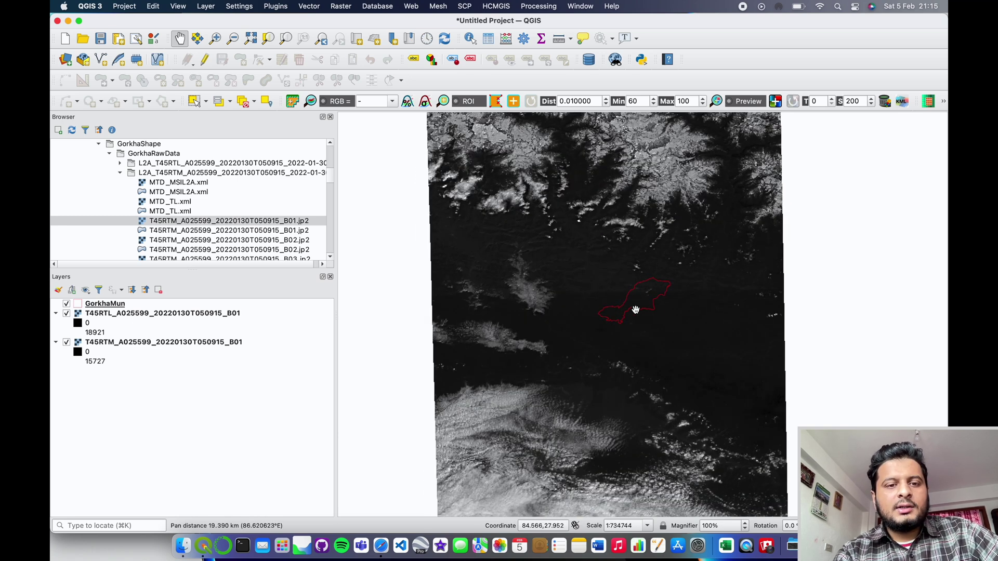
drag(608, 269, 588, 278)
scroll(587, 275, down, 1)
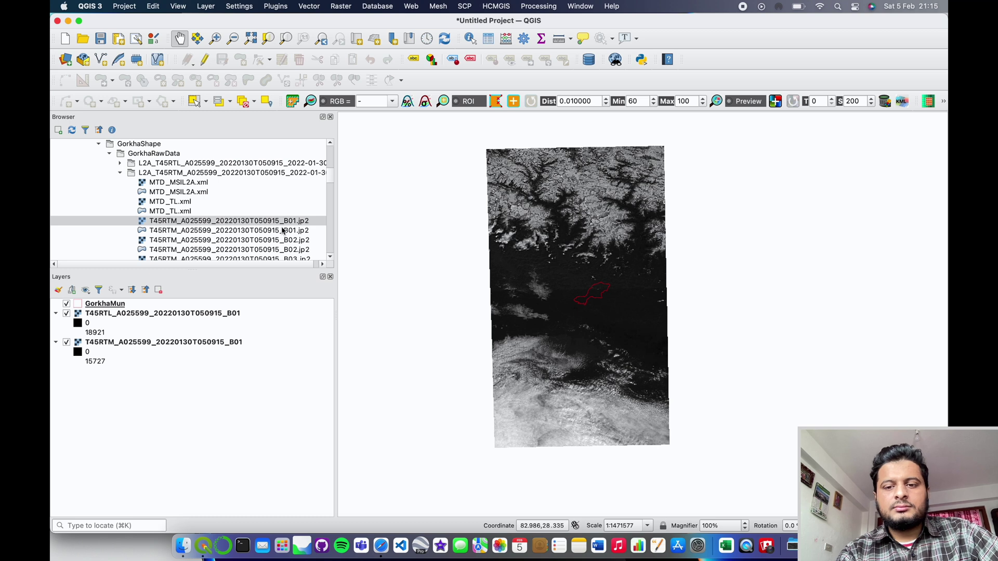
Step: Add the T45RTM raster bands B02, B03 and B04 to the project
scroll(285, 224, down, 1)
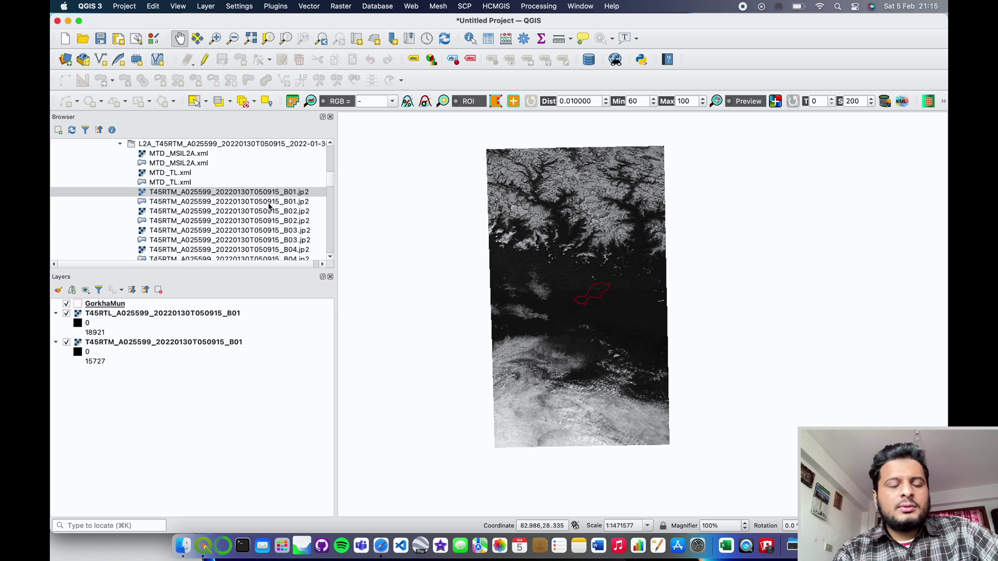
double_click(285, 212)
double_click(289, 231)
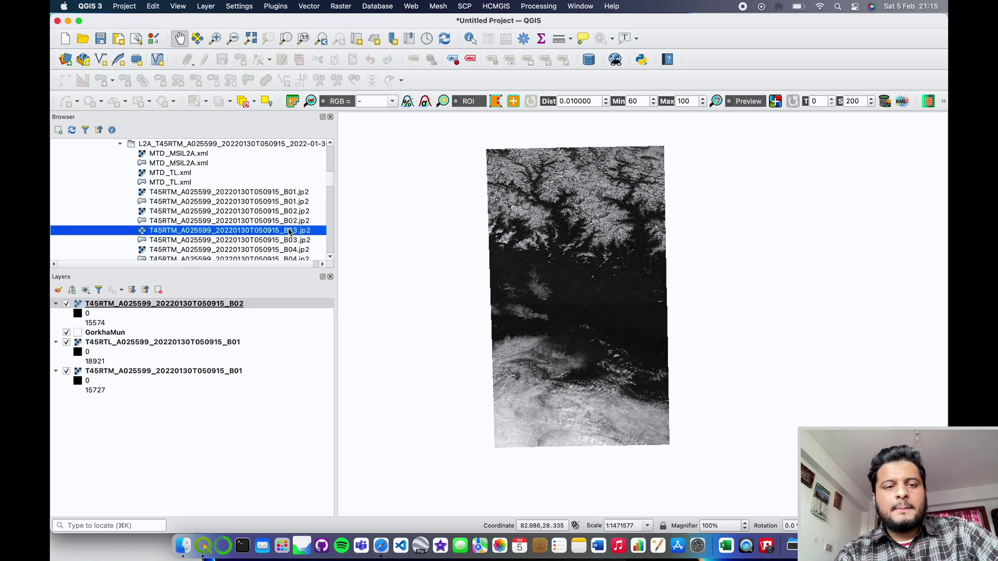
scroll(290, 229, down, 1)
click(289, 221)
double_click(290, 221)
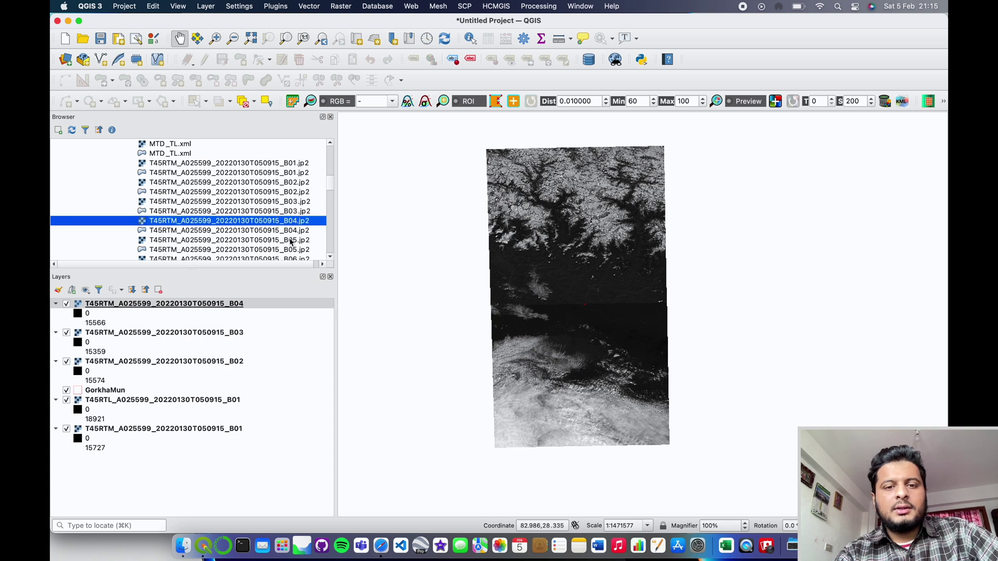
Step: Add the T45RTM raster bands B05, B06, B07 and B08 to the project
double_click(289, 240)
scroll(289, 230, down, 1)
double_click(290, 233)
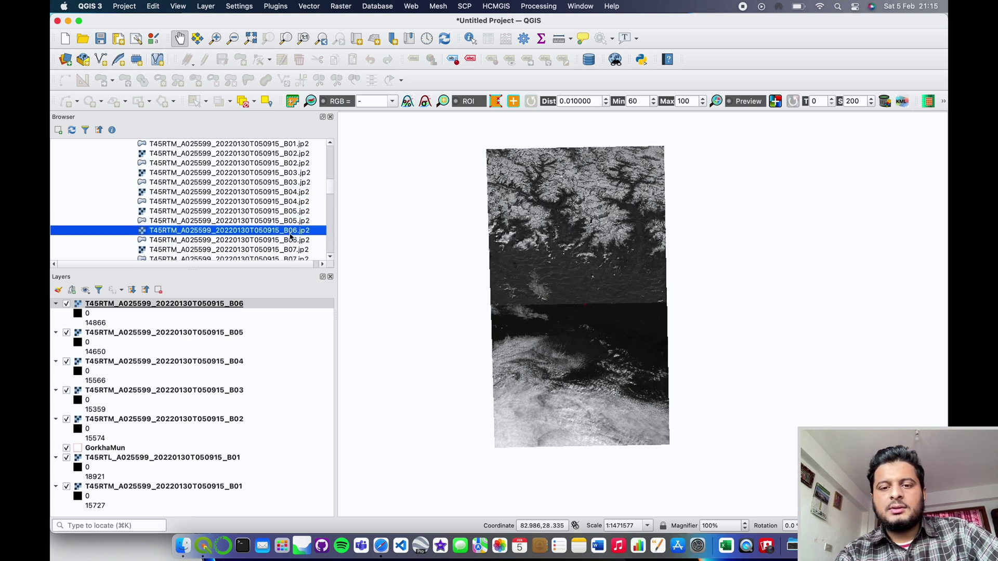
double_click(291, 249)
scroll(291, 237, down, 1)
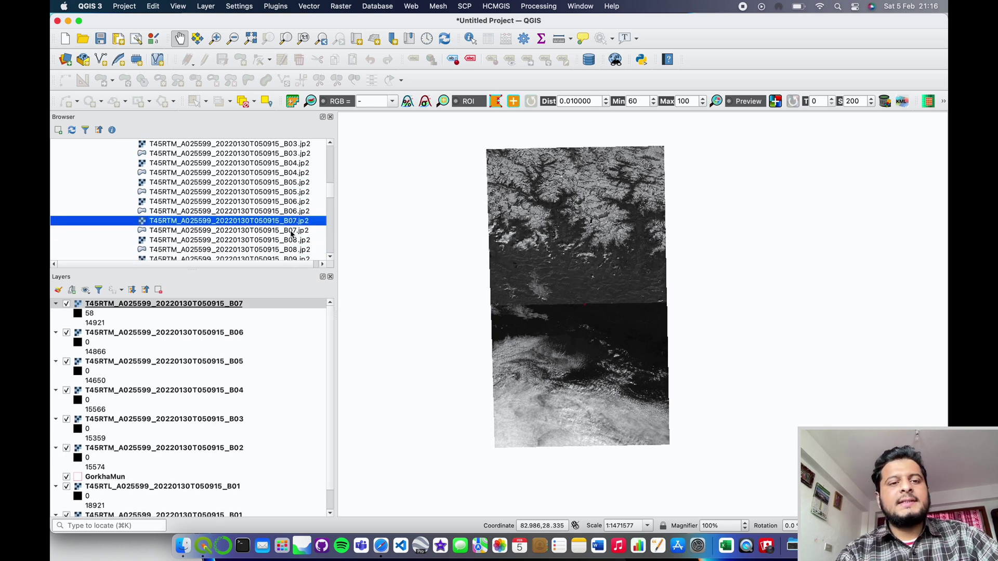
double_click(294, 241)
Step: Add the T45RTM raster bands B09, B11, B12 and B8A to the project
scroll(293, 229, down, 2)
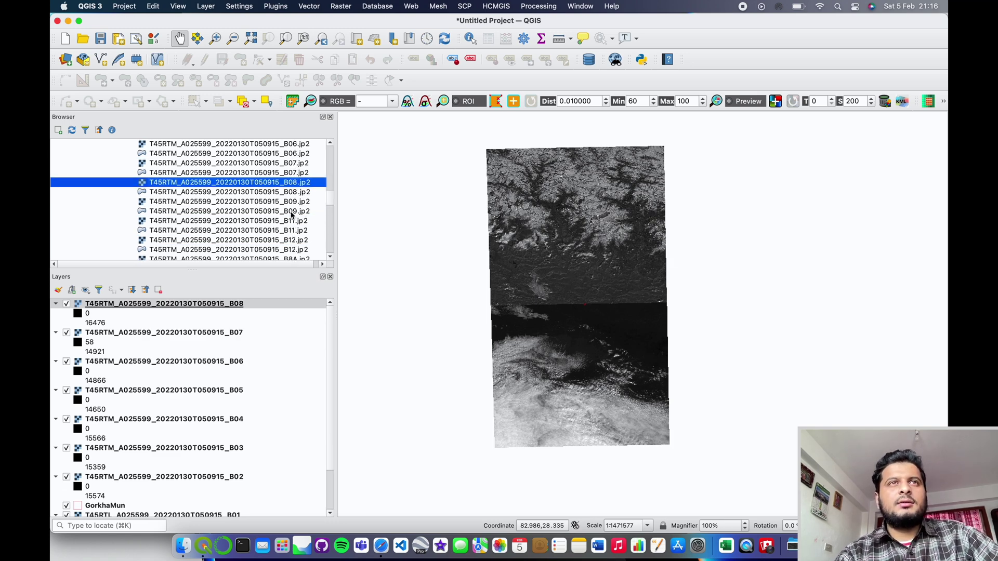
double_click(292, 203)
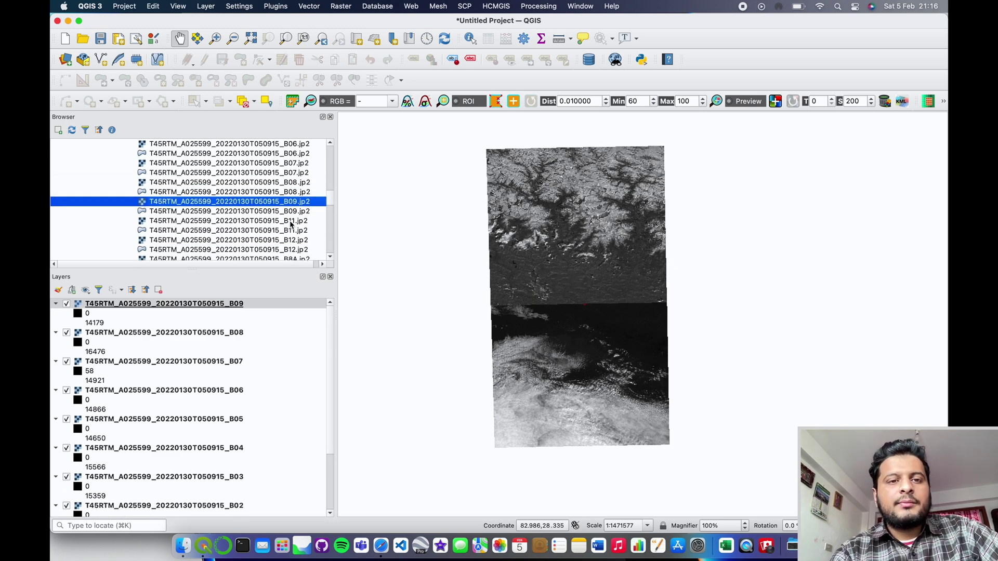
double_click(289, 221)
scroll(289, 235, down, 1)
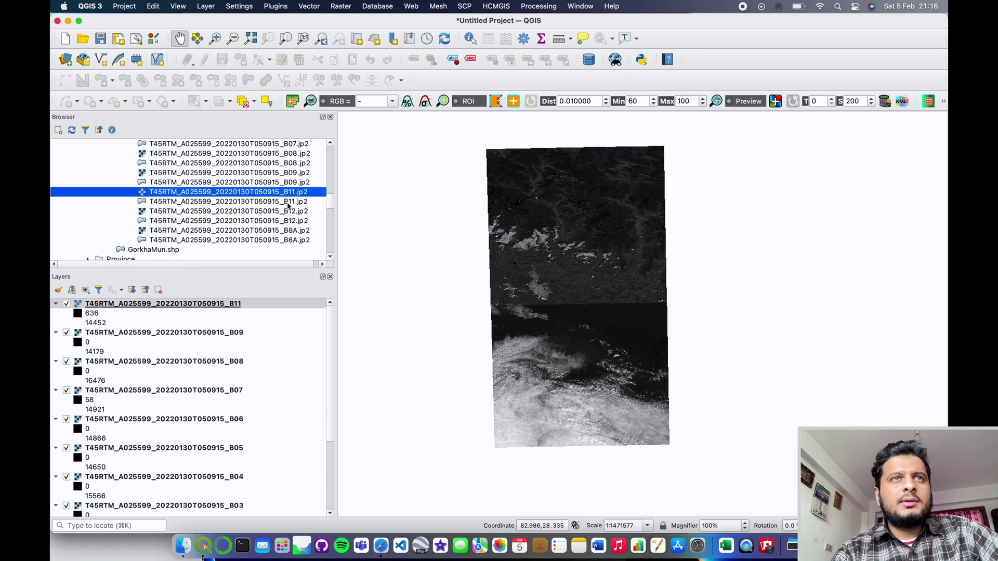
double_click(287, 211)
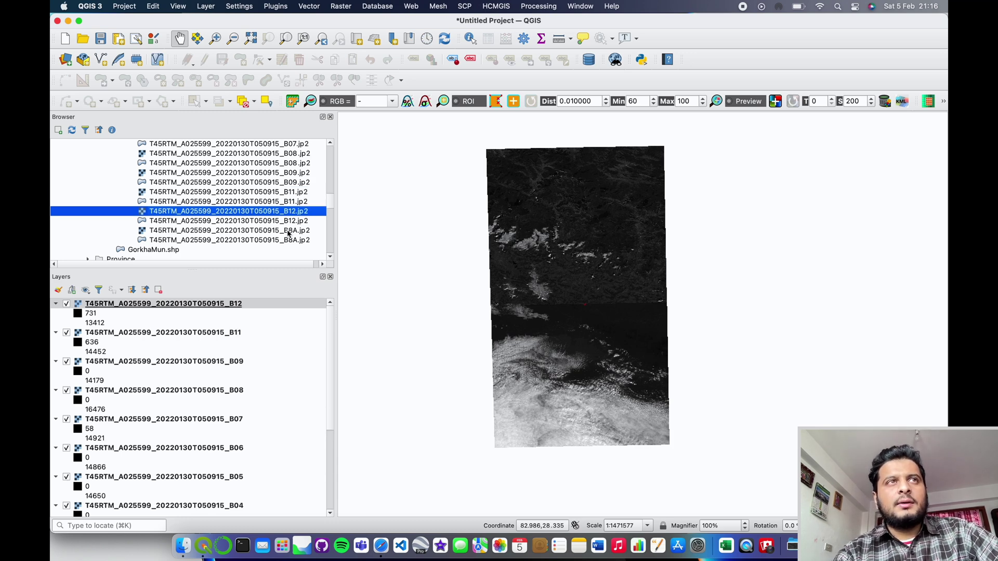
double_click(289, 230)
Step: Add the T45RTL raster bands B02, B03, B04 and B05 to the project, collapsing the T45RTM folder
scroll(224, 224, up, 7)
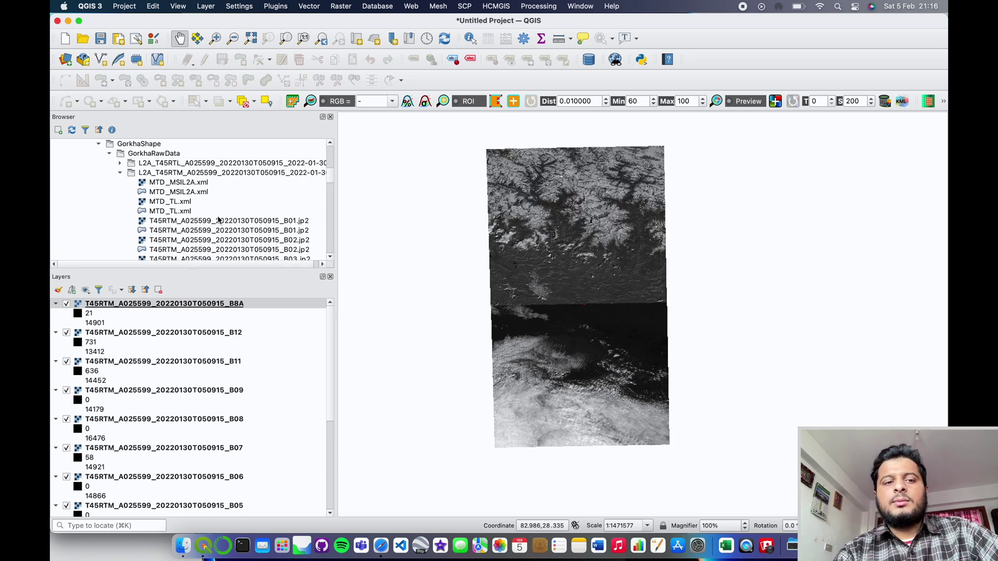
click(121, 172)
click(120, 163)
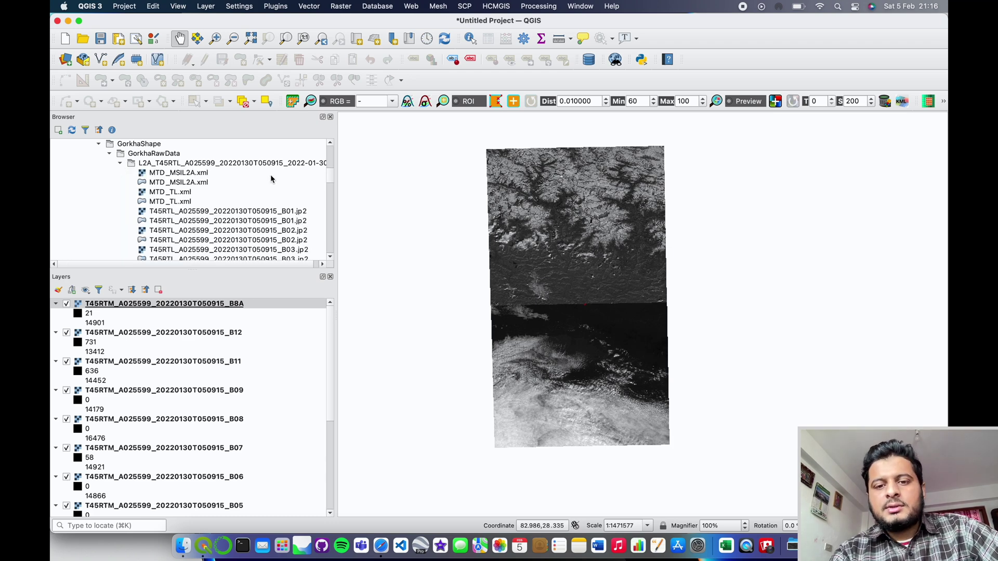
scroll(292, 222, down, 2)
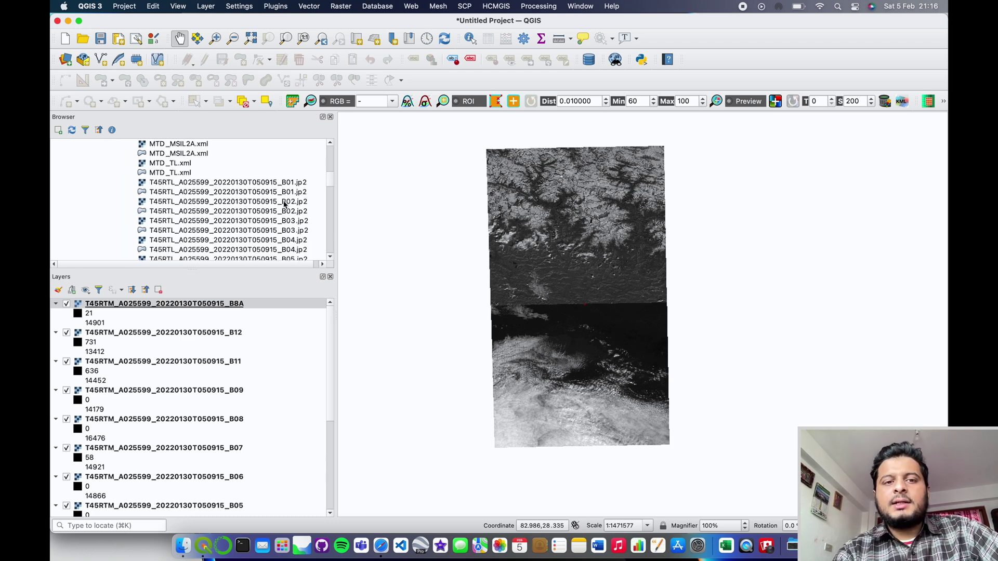
double_click(284, 202)
double_click(294, 221)
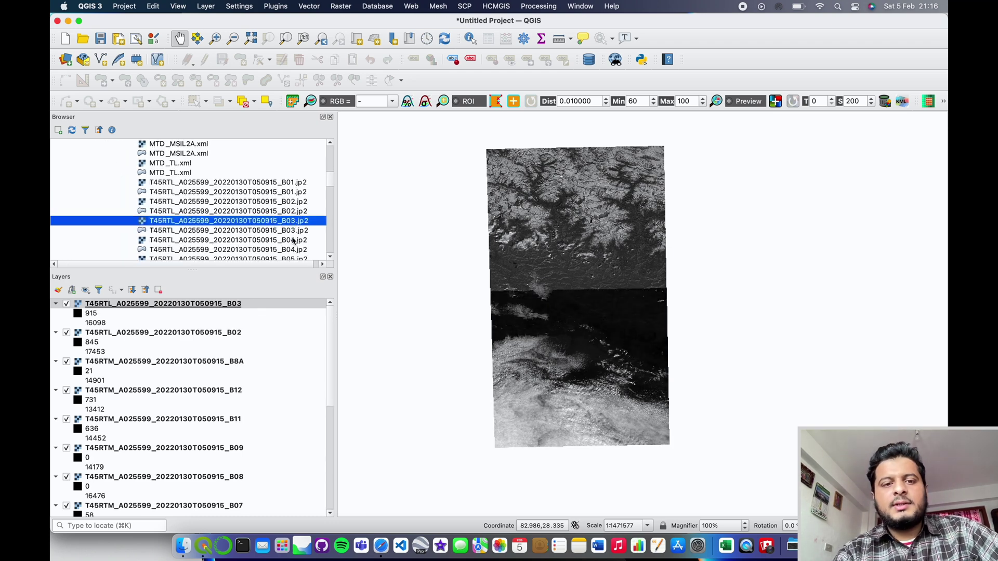
double_click(294, 241)
double_click(291, 258)
Step: Add the T45RTL raster bands B06, B07, B08 and B09 to the project
scroll(293, 252, down, 3)
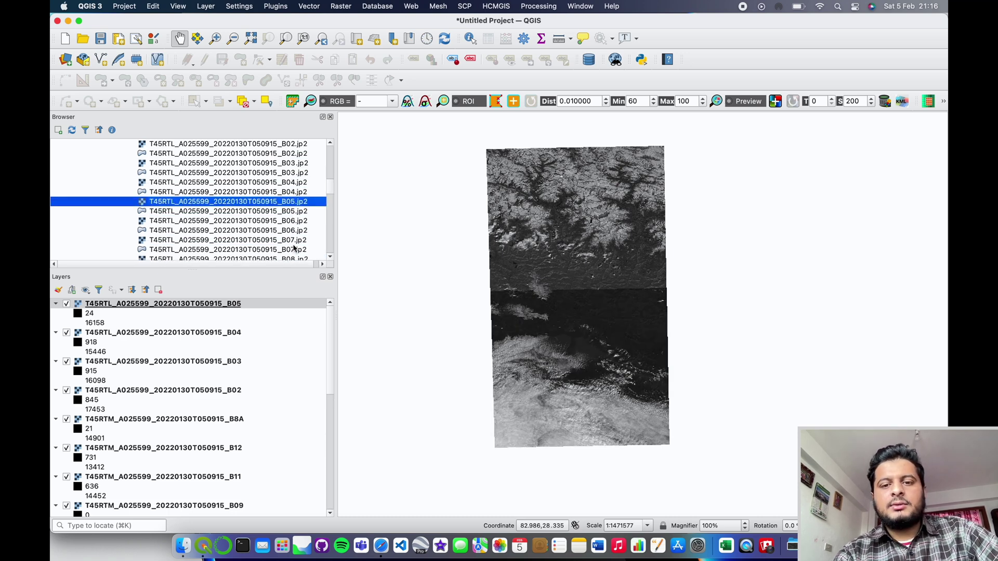
scroll(293, 245, down, 2)
double_click(290, 192)
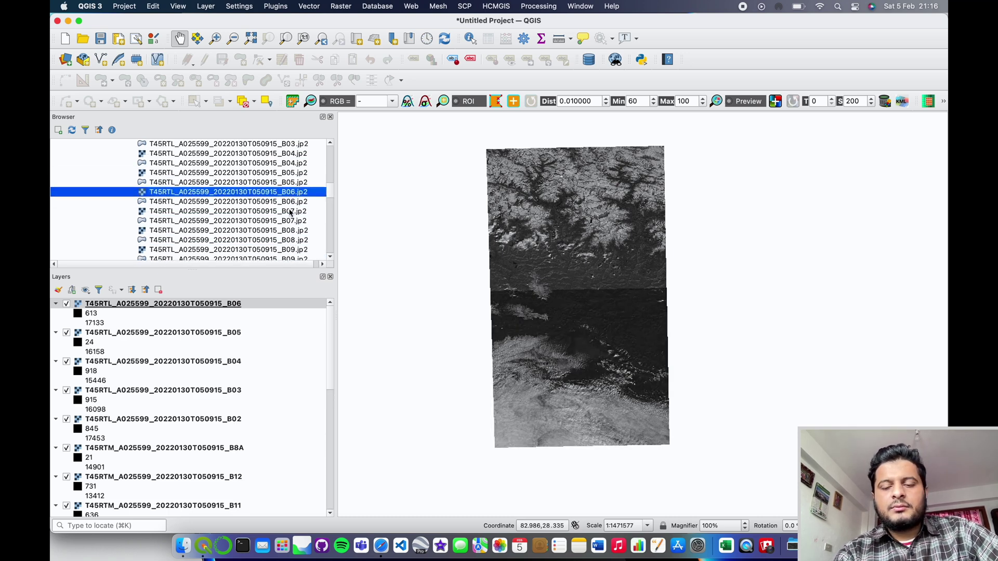
double_click(291, 212)
double_click(292, 232)
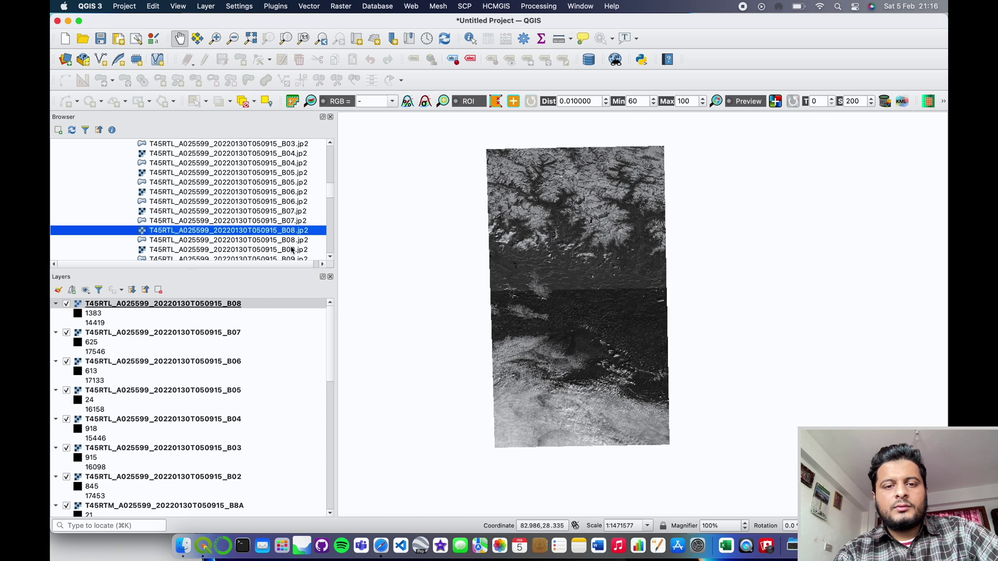
double_click(294, 250)
Step: Add the T45RTL raster bands B11, B12 and B8A to the project
scroll(291, 229, down, 5)
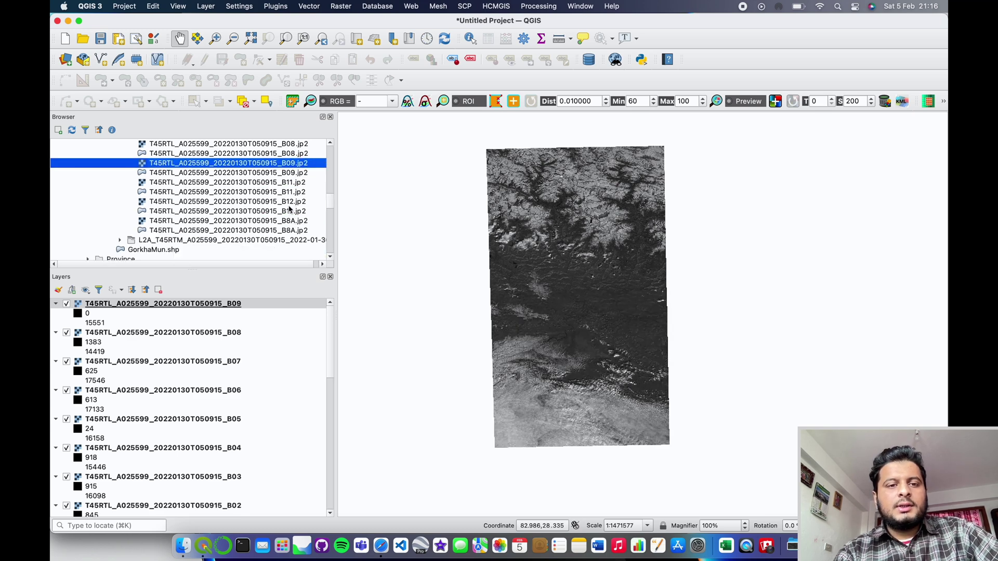
double_click(287, 182)
double_click(288, 201)
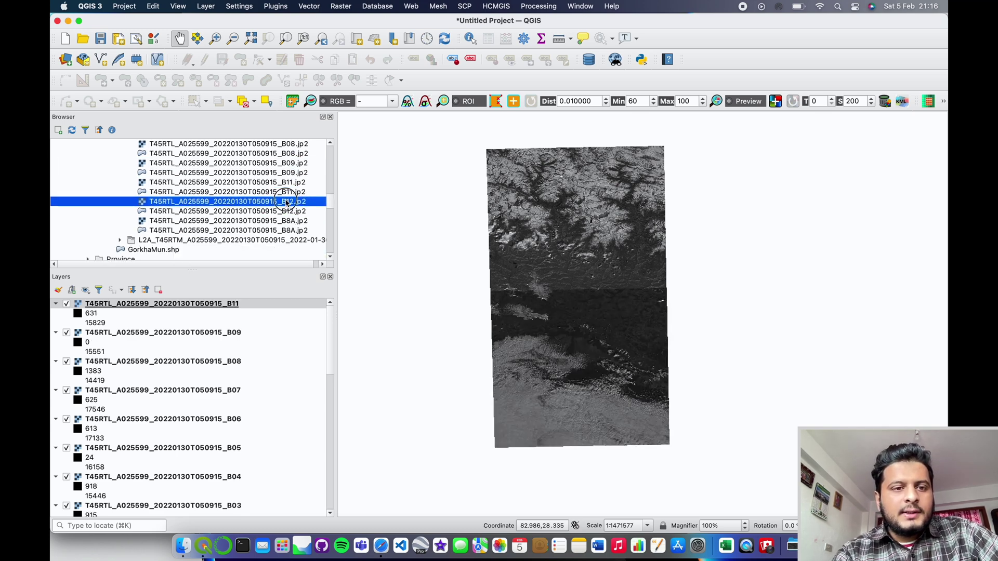
double_click(291, 222)
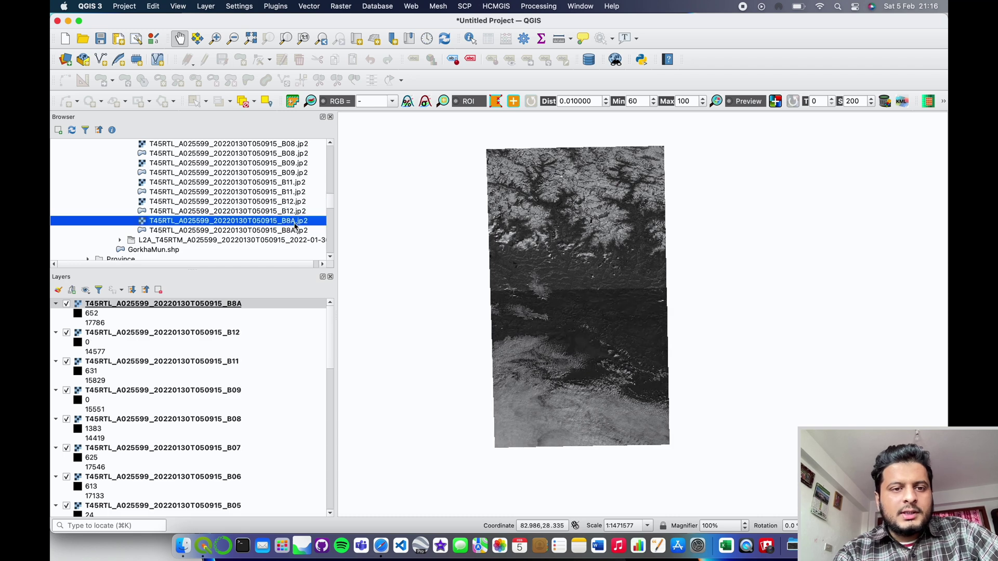
Step: Move the GorkhaMun layer above all the raster bands in the layer order
scroll(238, 223, up, 4)
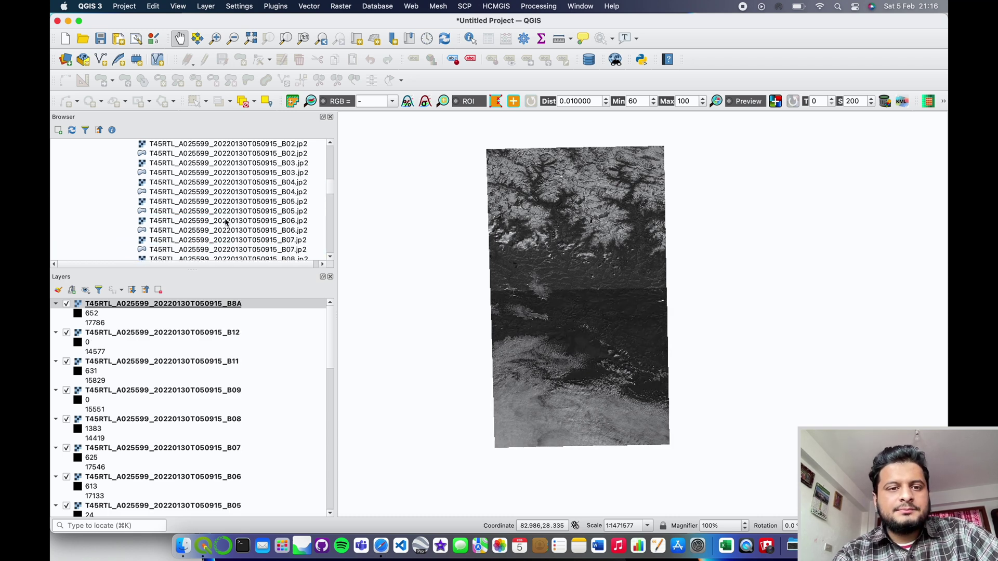
scroll(602, 290, down, 1)
scroll(608, 292, up, 2)
scroll(608, 292, down, 1)
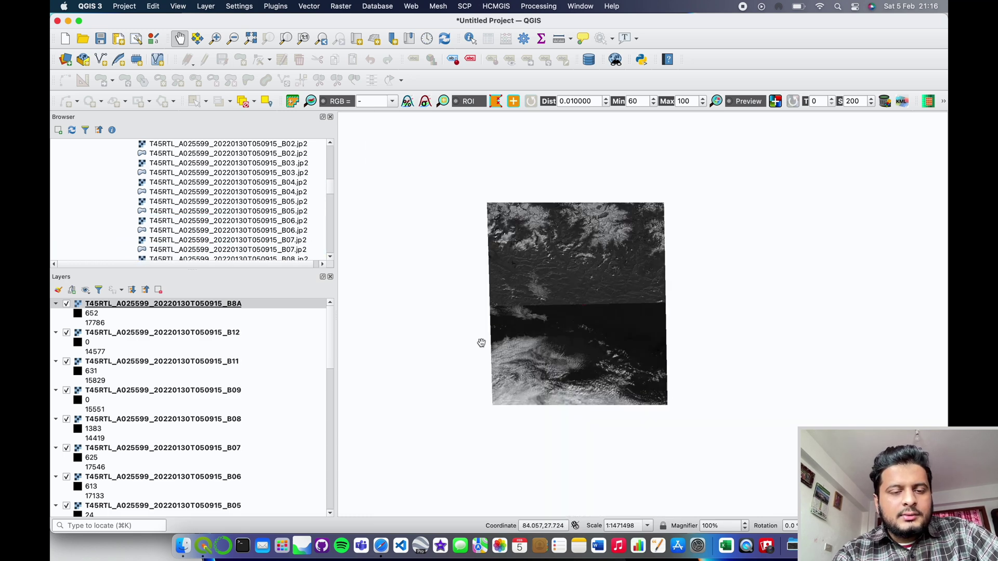
scroll(147, 413, down, 5)
scroll(144, 427, down, 6)
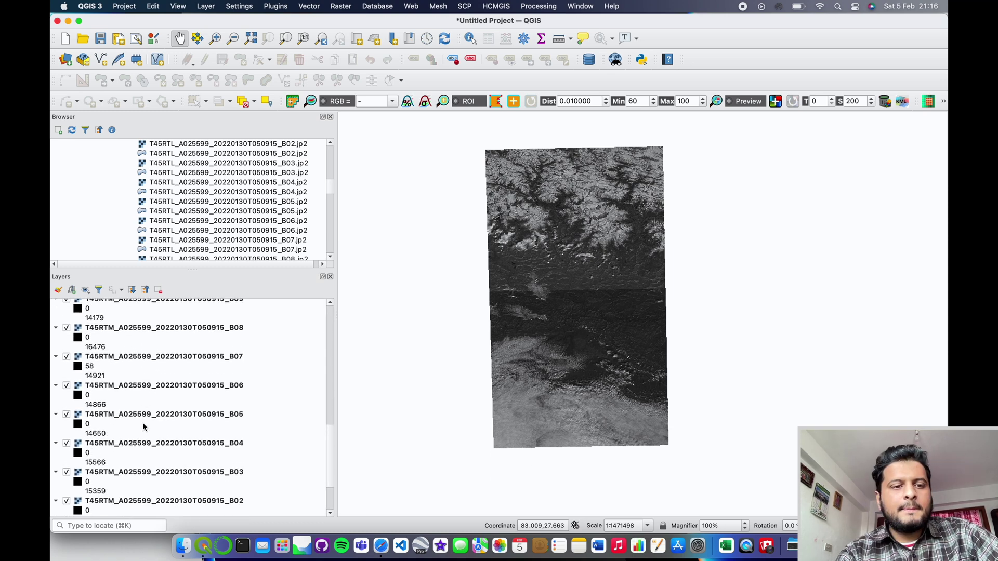
scroll(144, 426, up, 2)
scroll(144, 426, down, 2)
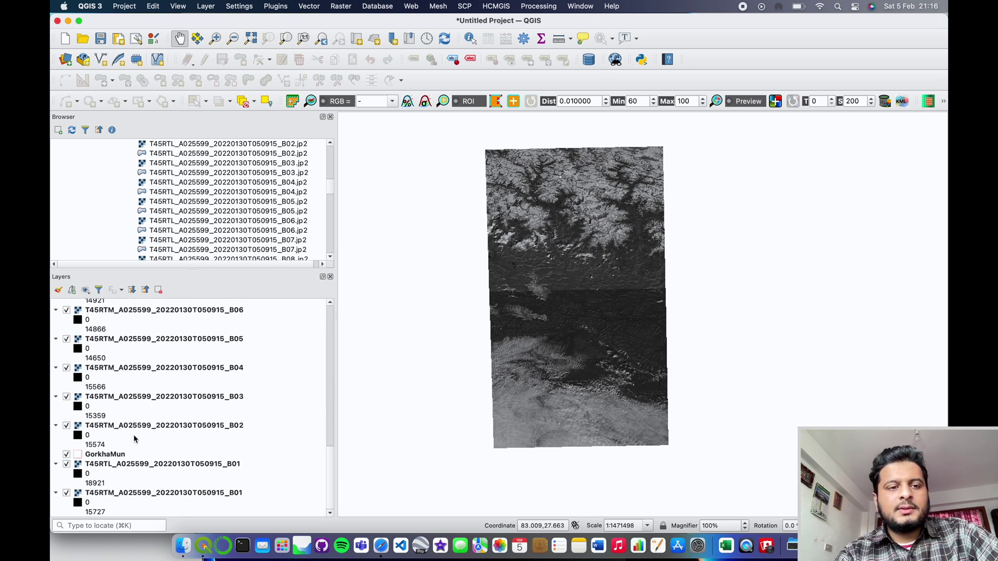
click(119, 455)
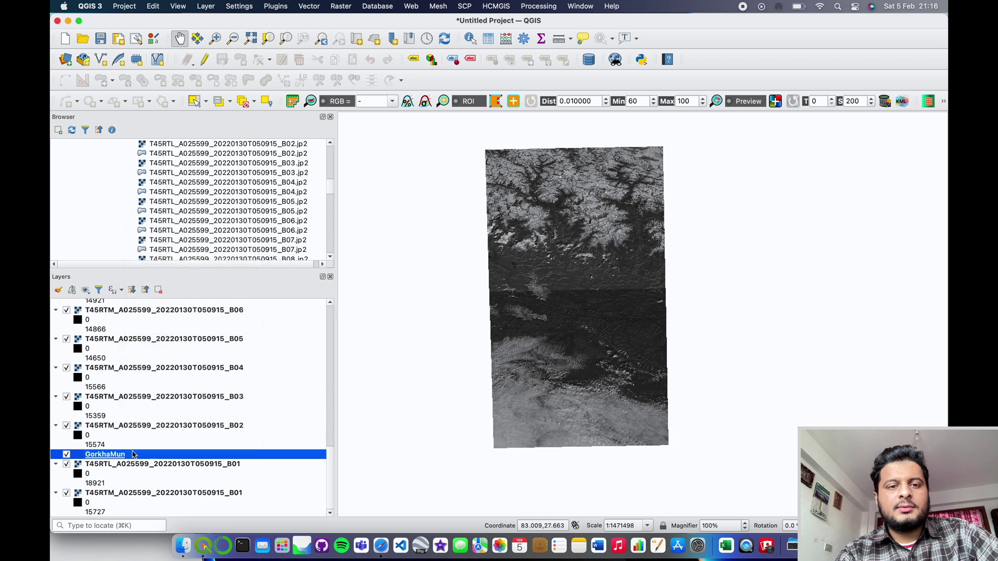
right_click(162, 455)
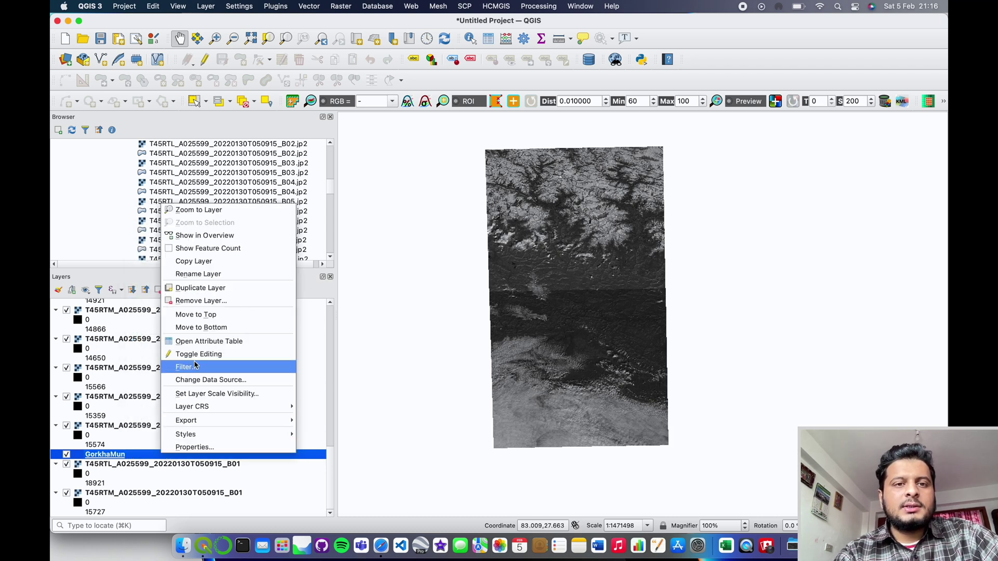
click(207, 315)
scroll(603, 296, up, 3)
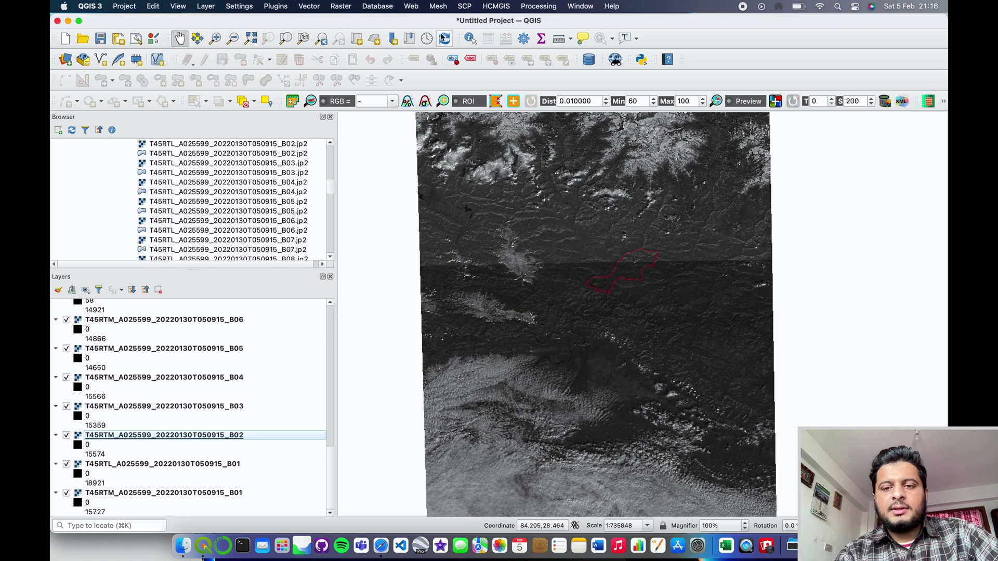
Step: Open the Semi-Automatic Classification Plugin's Mosaic band sets tool and switch to its band set definition
click(464, 6)
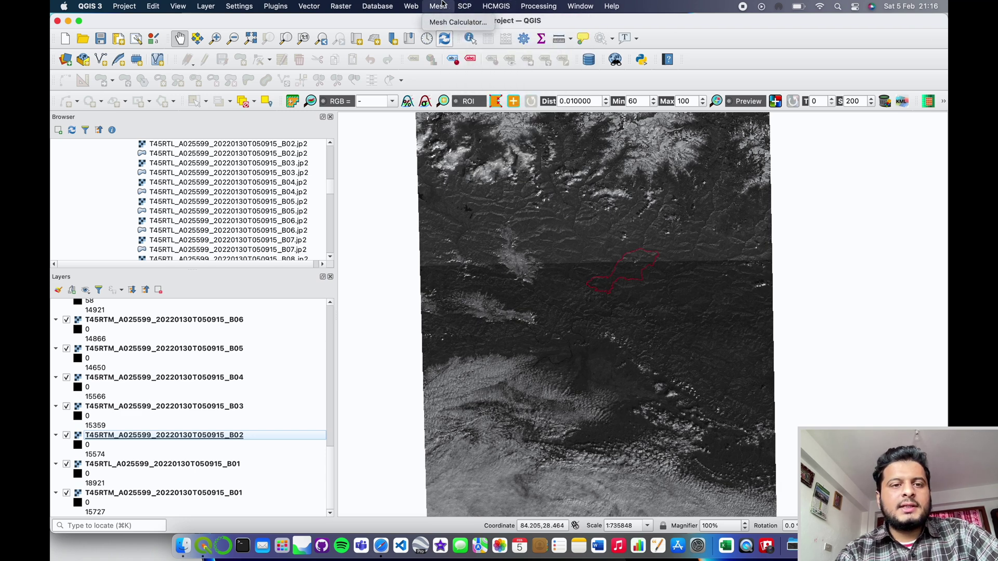
mouse_move(496, 62)
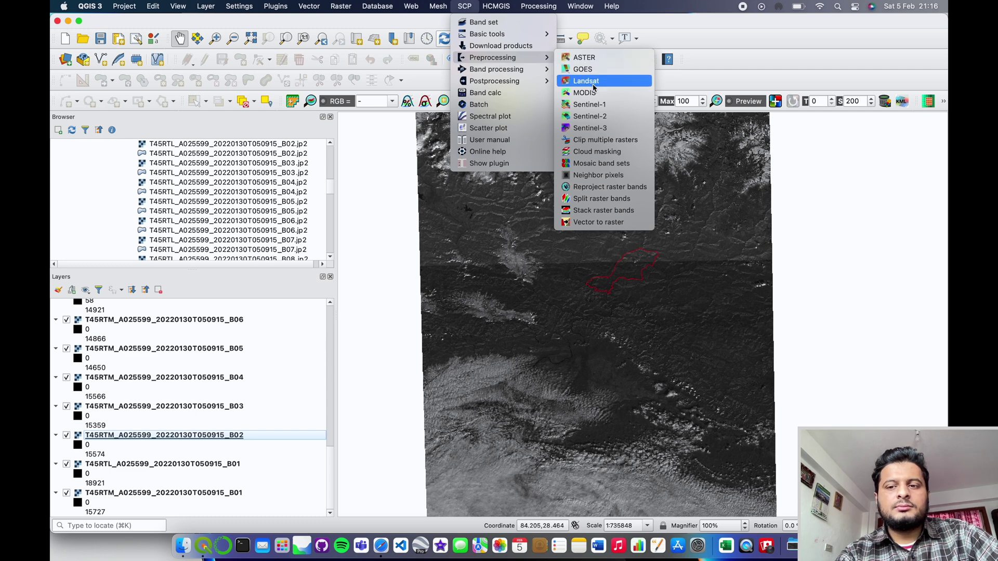
click(601, 164)
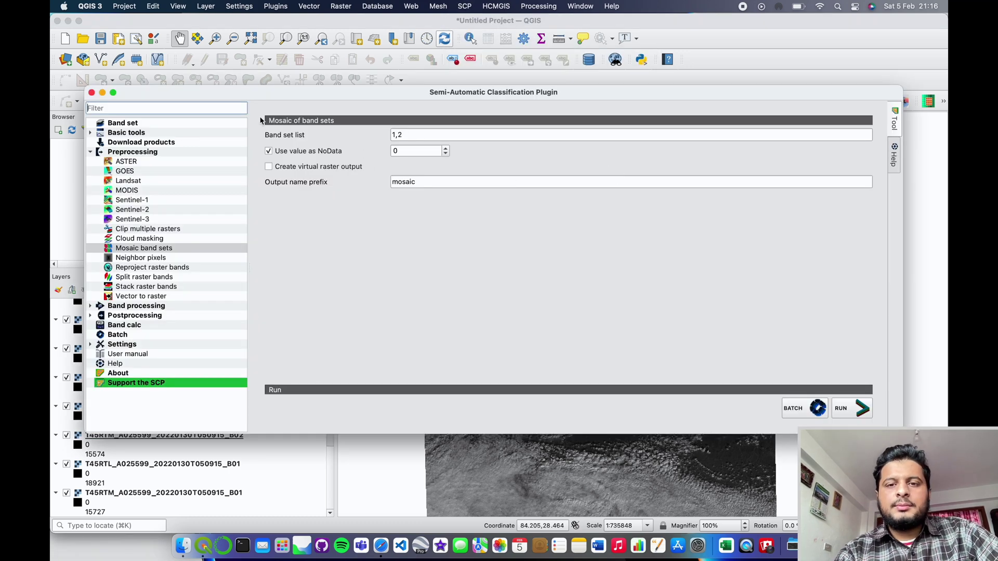
click(154, 130)
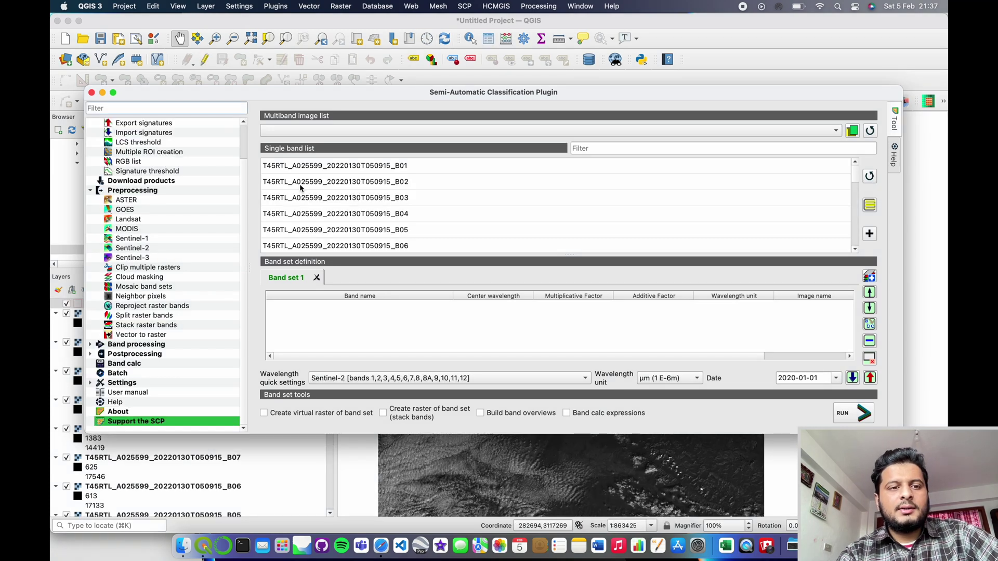
Step: Select only the T45RTM bands B01 to B8A in the single band list
scroll(285, 230, down, 3)
click(292, 220)
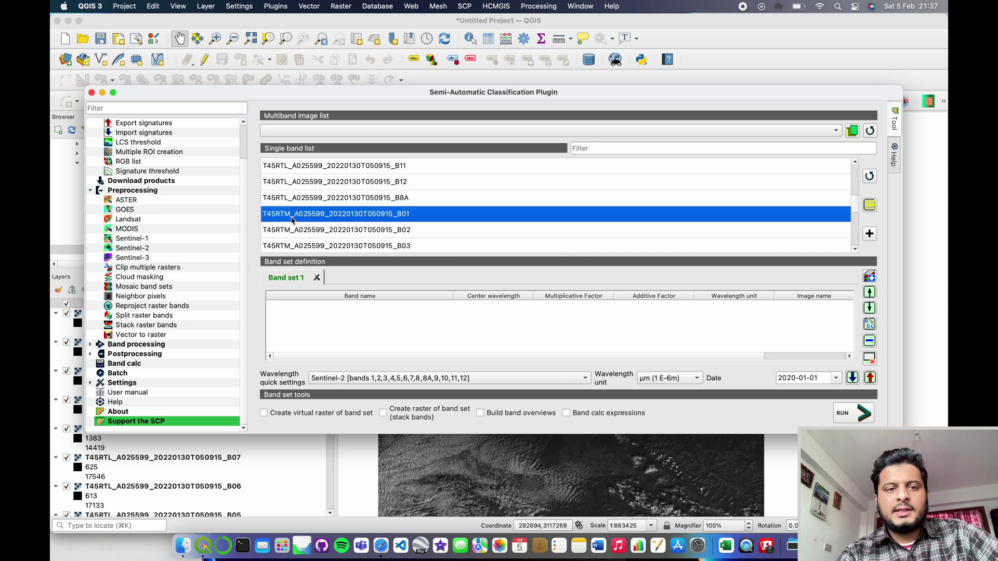
scroll(299, 225, down, 3)
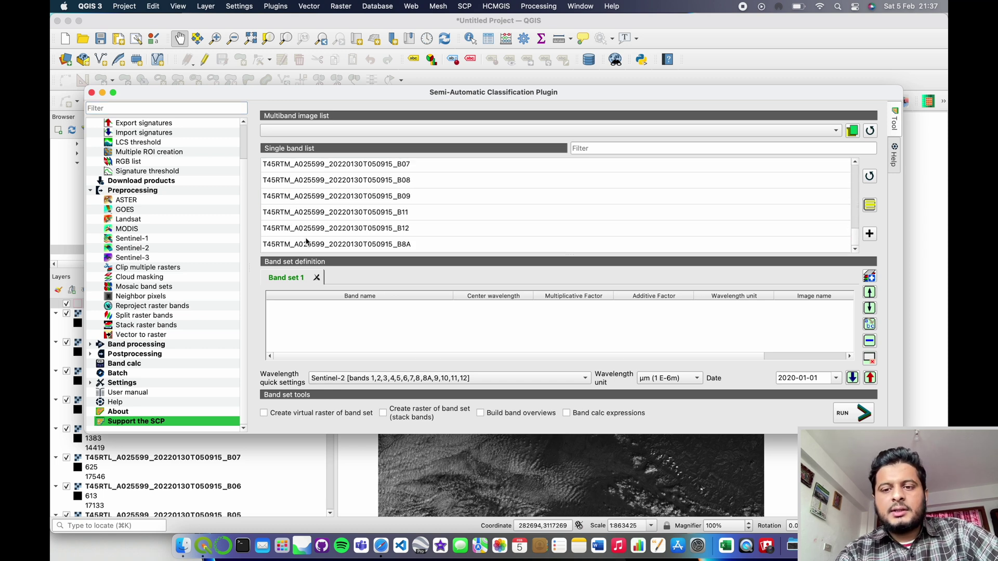
shift+click(313, 245)
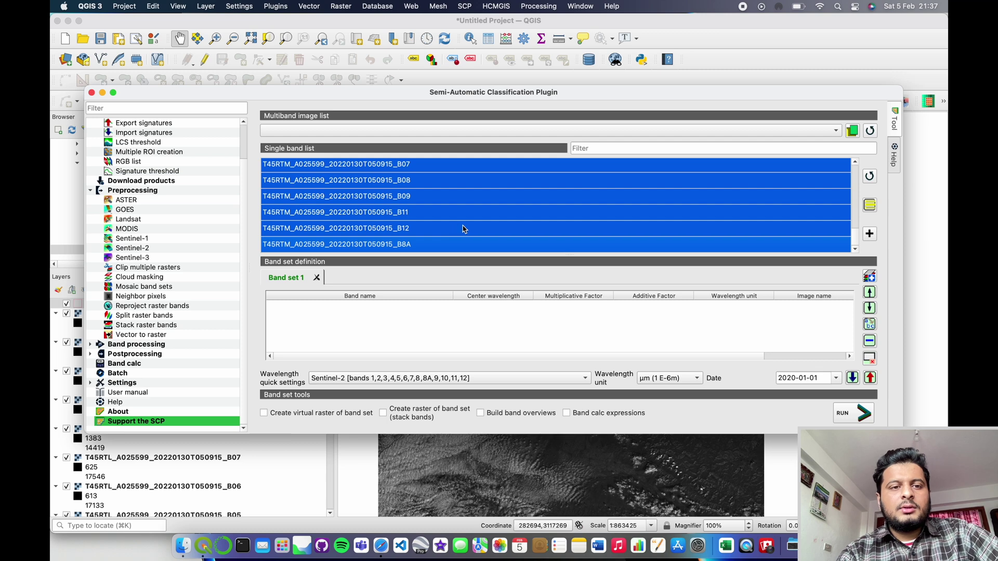
click(869, 176)
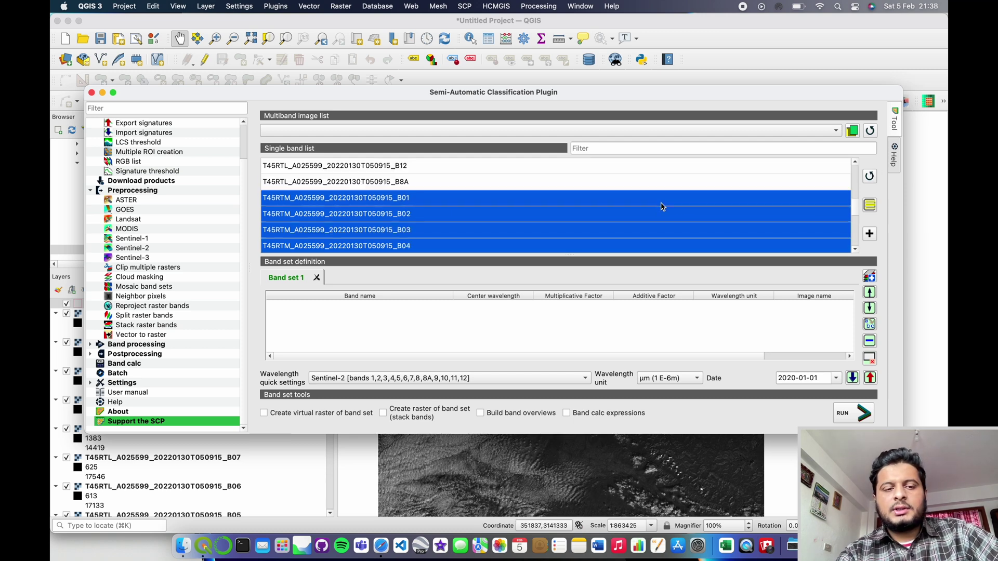
Step: Select all T45RTL and T45RTM bands in the single band list and add them to Band set 1
click(869, 205)
click(870, 206)
click(870, 206)
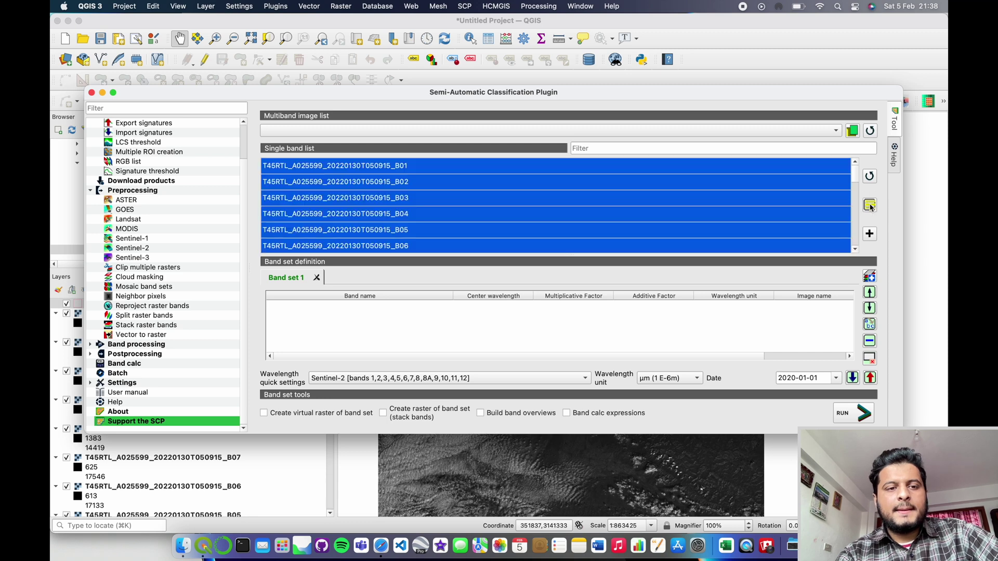
click(870, 235)
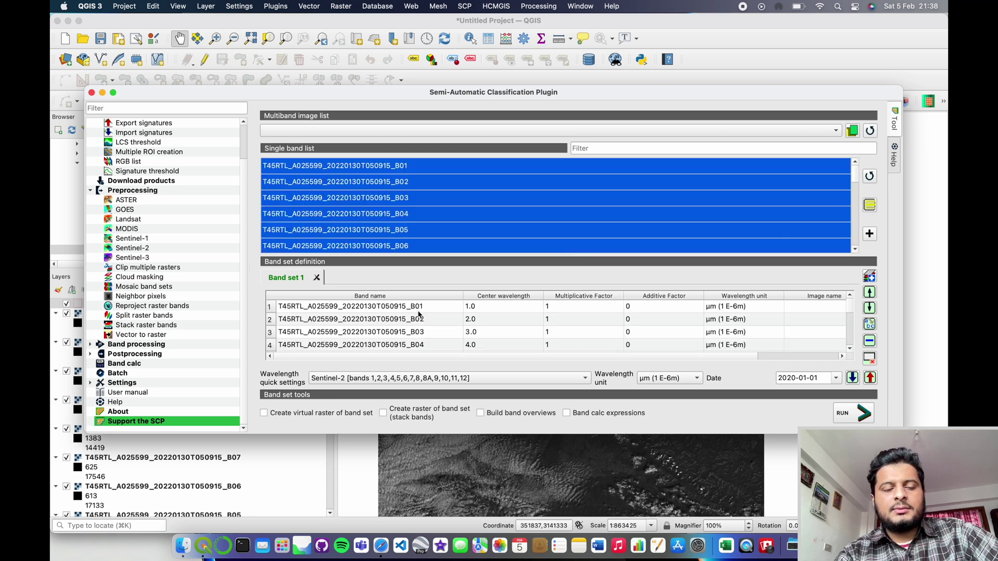
Step: Remove the T45RTM bands B01 to B8A, rows 13 to 24, from Band set 1
scroll(300, 318, down, 4)
scroll(307, 323, up, 2)
scroll(307, 329, down, 2)
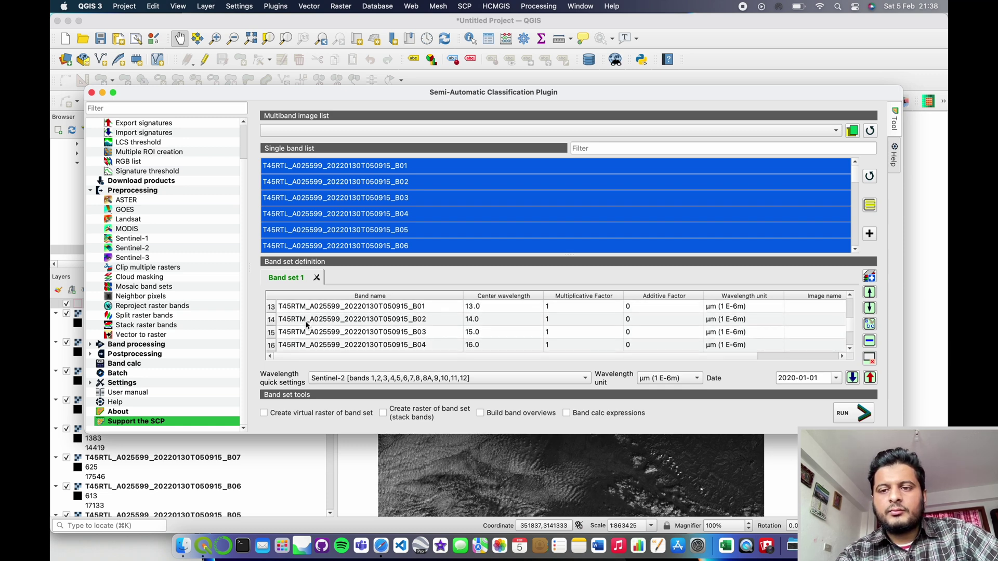
click(313, 342)
scroll(313, 339, down, 2)
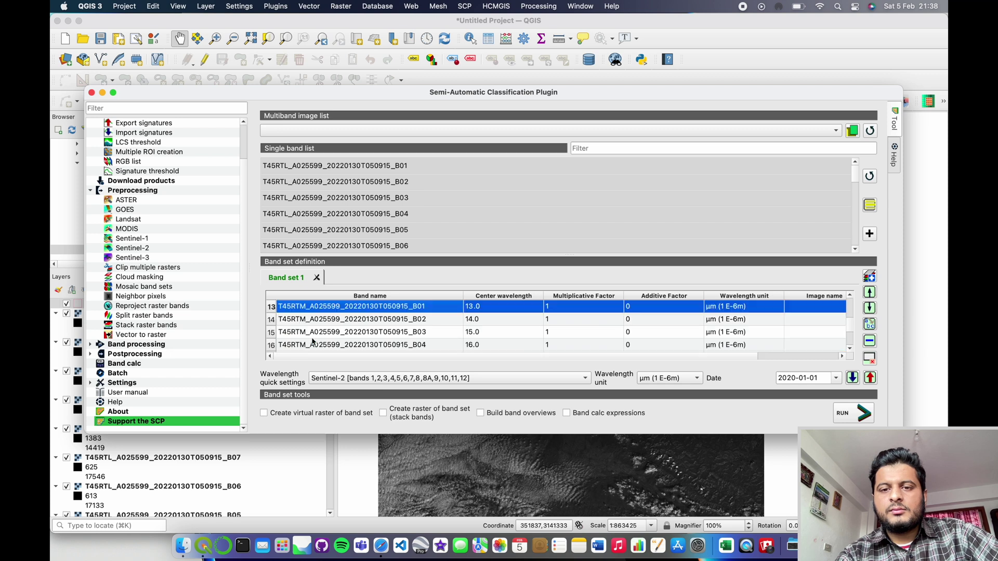
scroll(313, 339, down, 1)
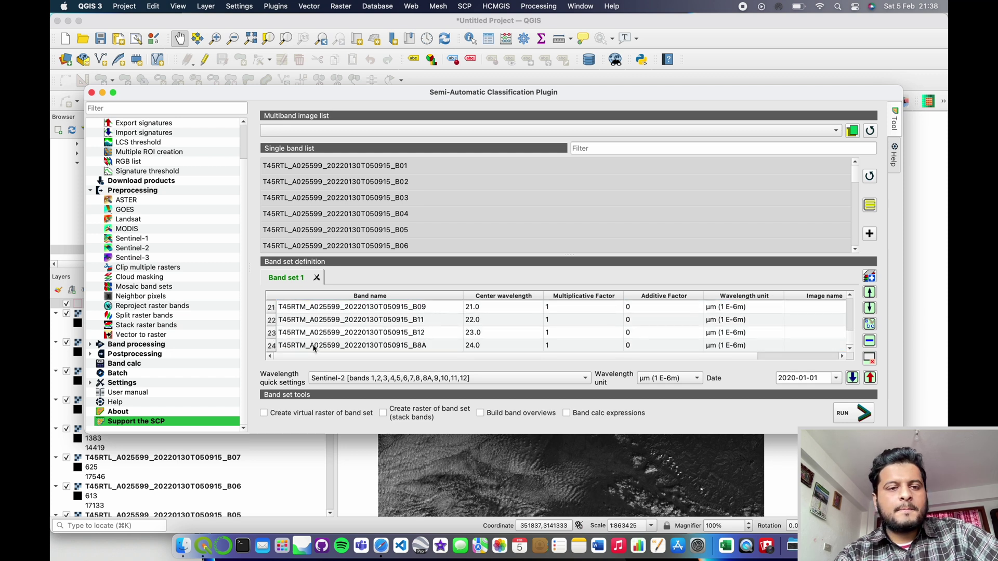
click(342, 343)
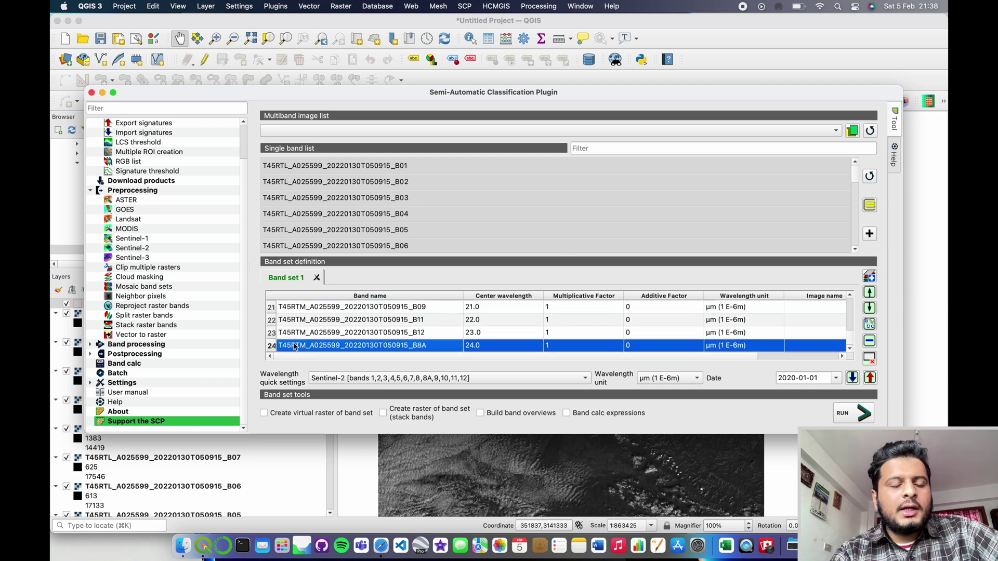
scroll(296, 345, up, 2)
scroll(313, 353, down, 2)
drag(314, 348, 508, 339)
scroll(323, 312, up, 2)
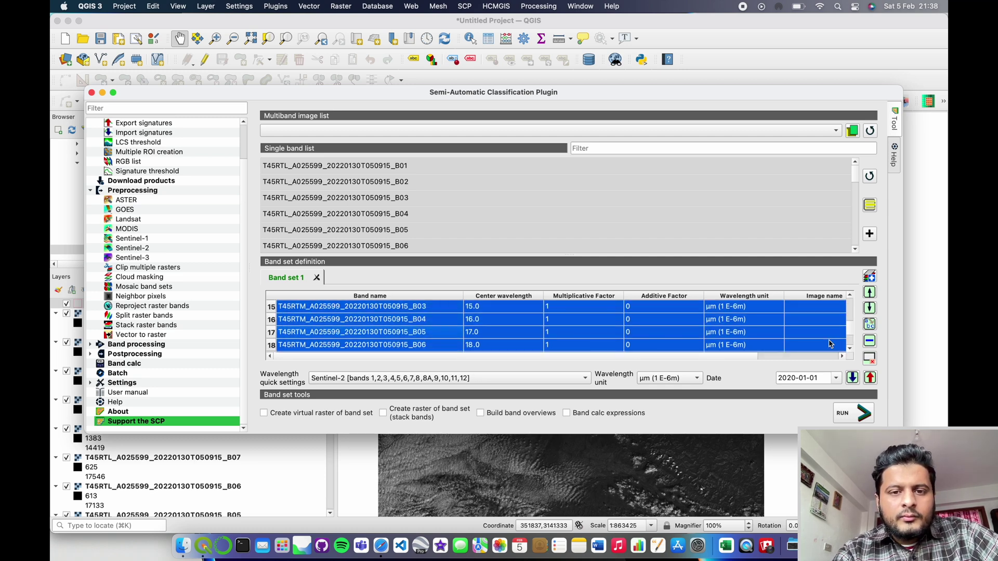
click(870, 341)
click(294, 136)
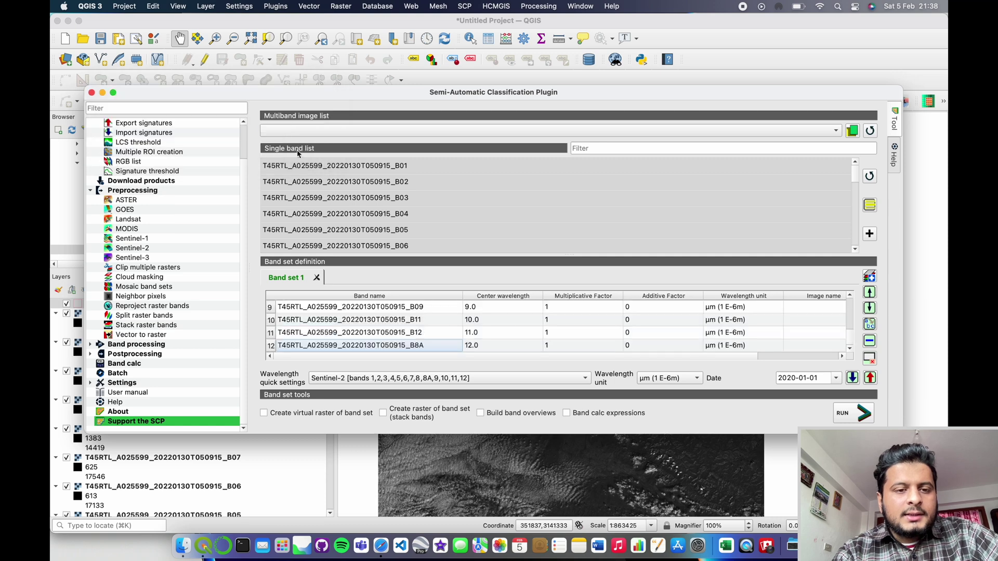
click(452, 380)
click(450, 380)
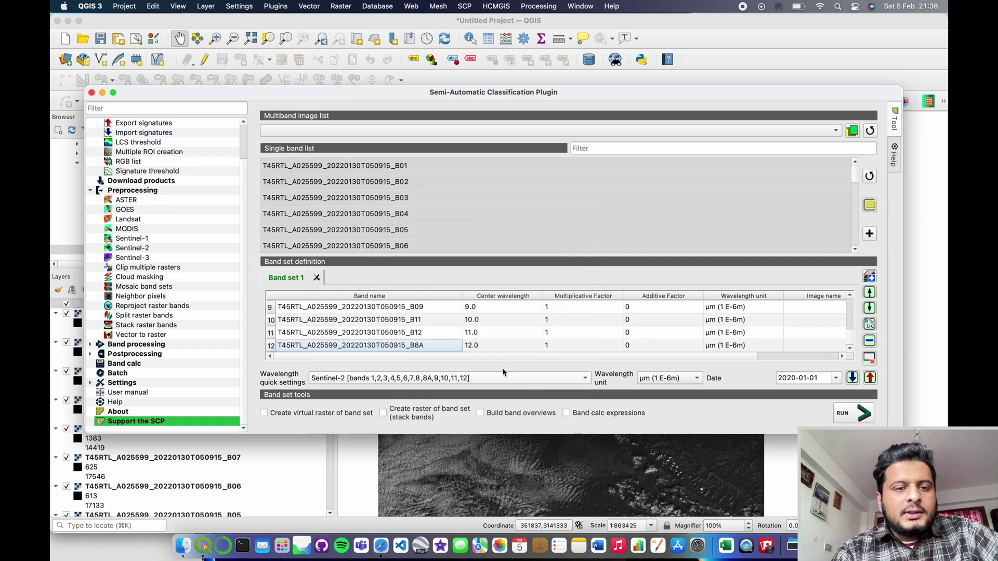
scroll(484, 323, up, 5)
scroll(483, 323, down, 5)
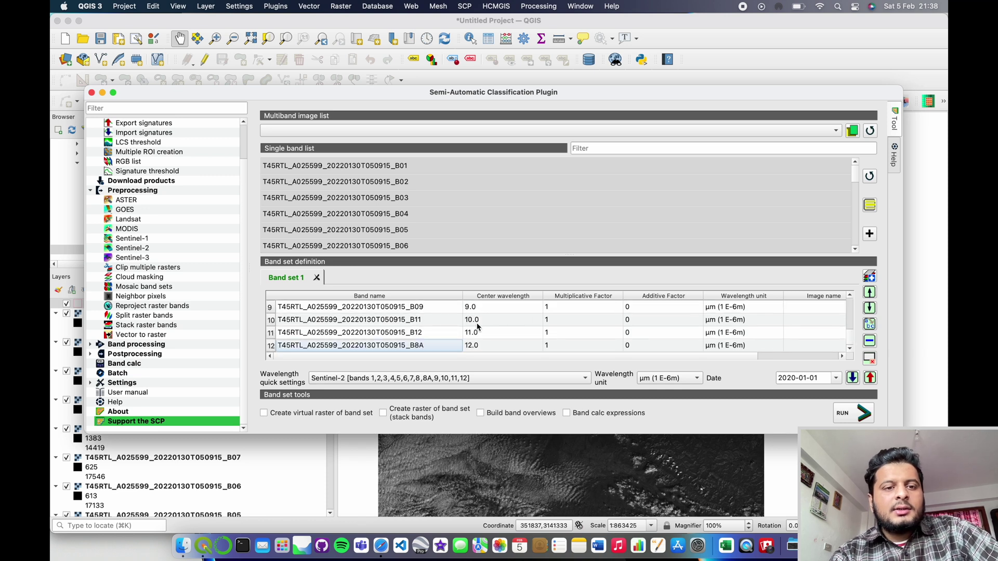
Step: Move T45RTL band B8A up to row 9 of Band set 1, directly below B08
click(436, 347)
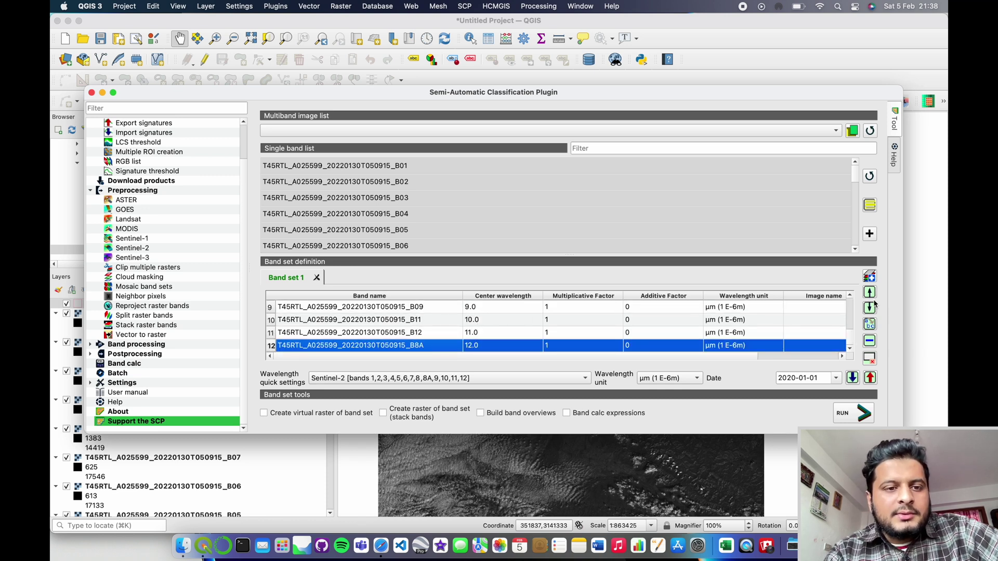
click(870, 293)
click(870, 293)
click(869, 293)
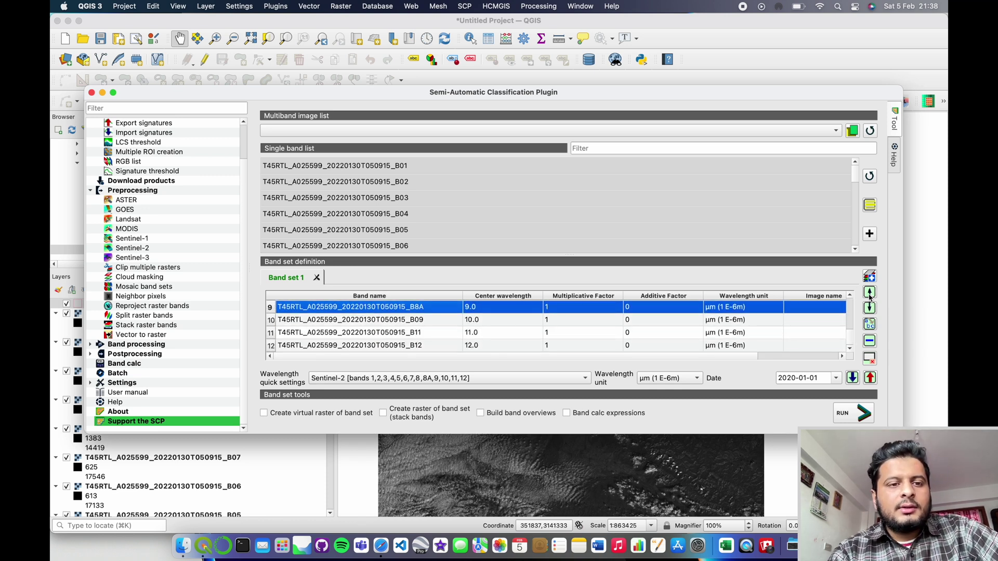
scroll(620, 325, up, 3)
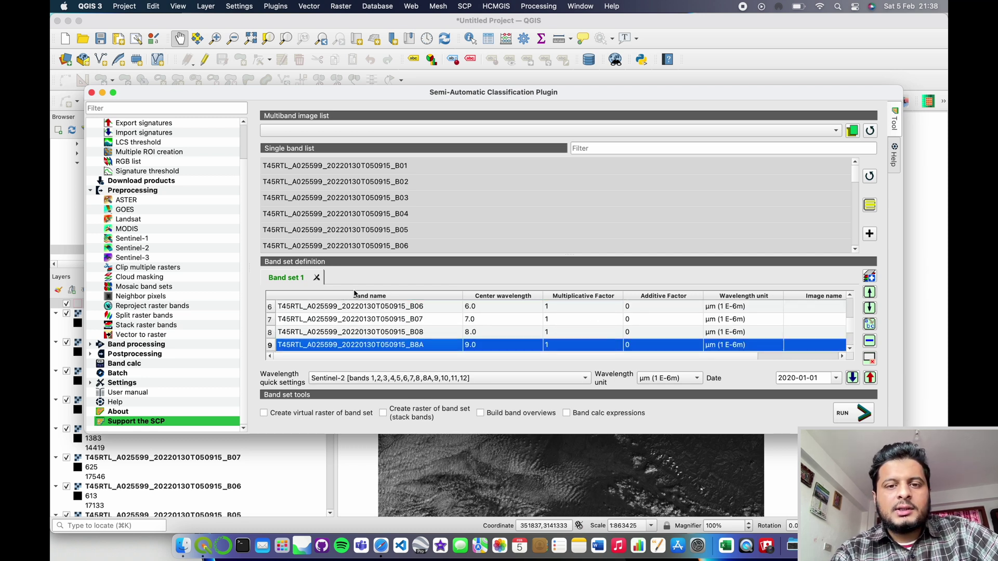
Step: Create a second band set and add all selected T45RTL and T45RTM bands to it
click(870, 277)
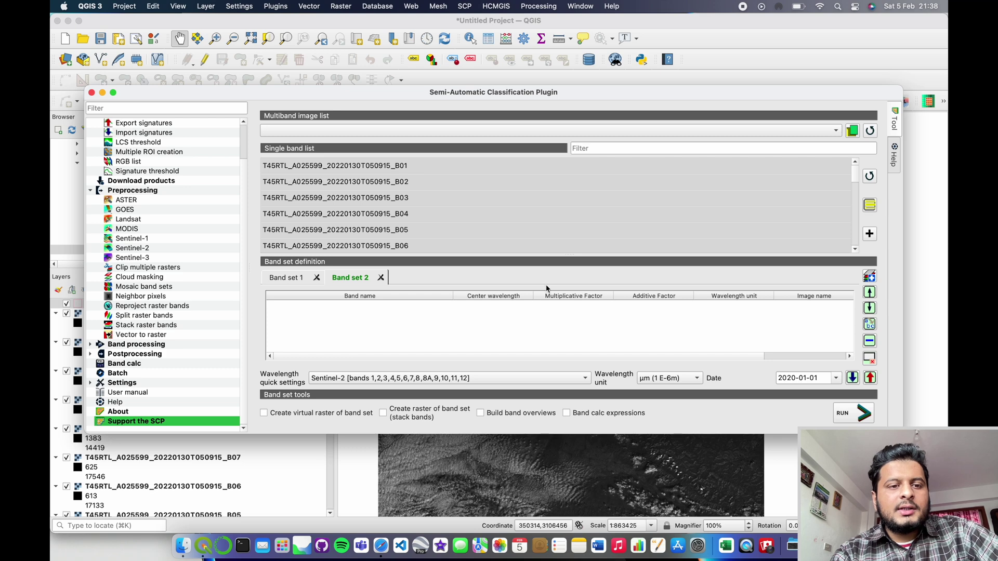
click(870, 205)
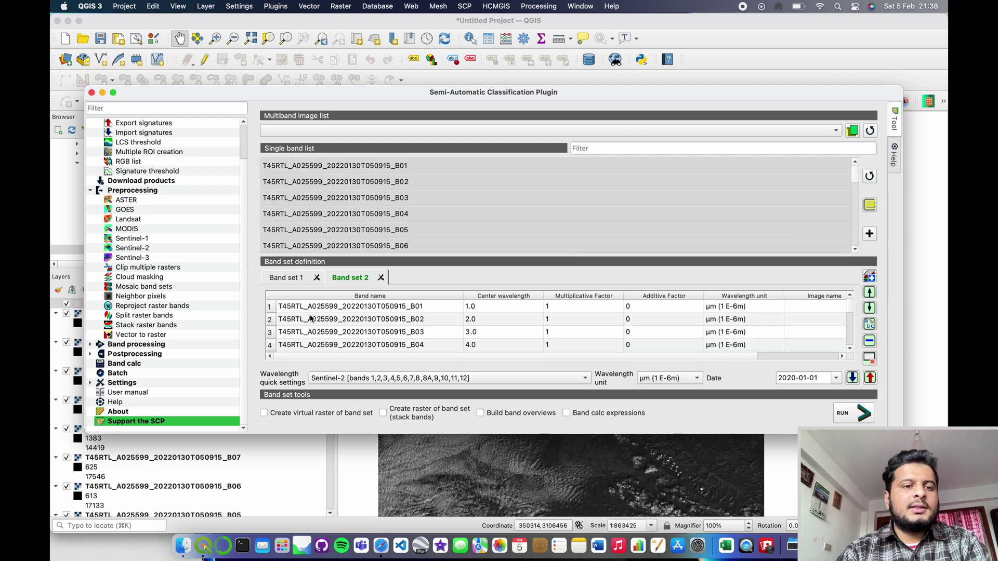
click(286, 278)
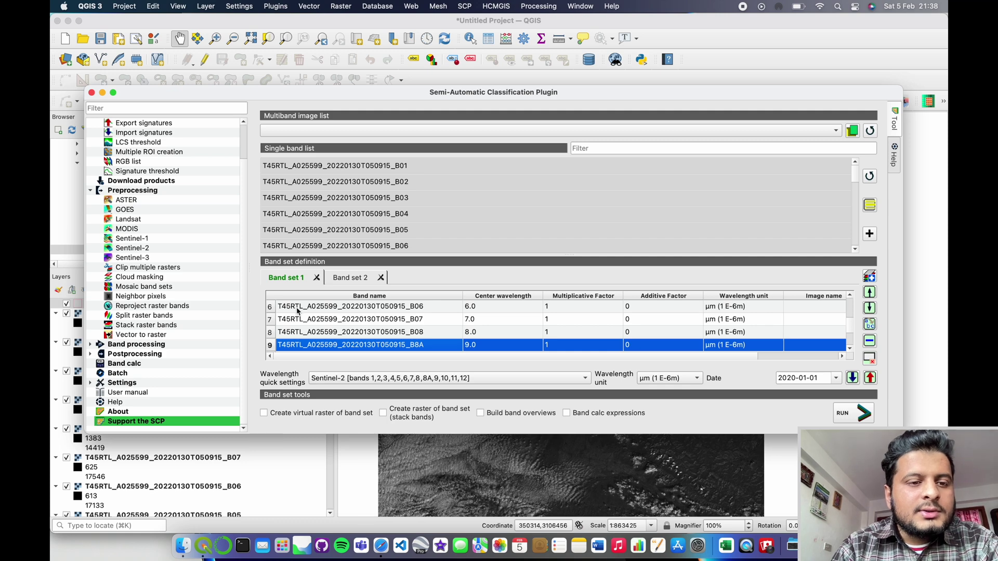
Step: Remove the T45RTL bands B01 to B8A, rows 1 to 12, from Band set 2
click(352, 278)
drag(316, 309, 321, 320)
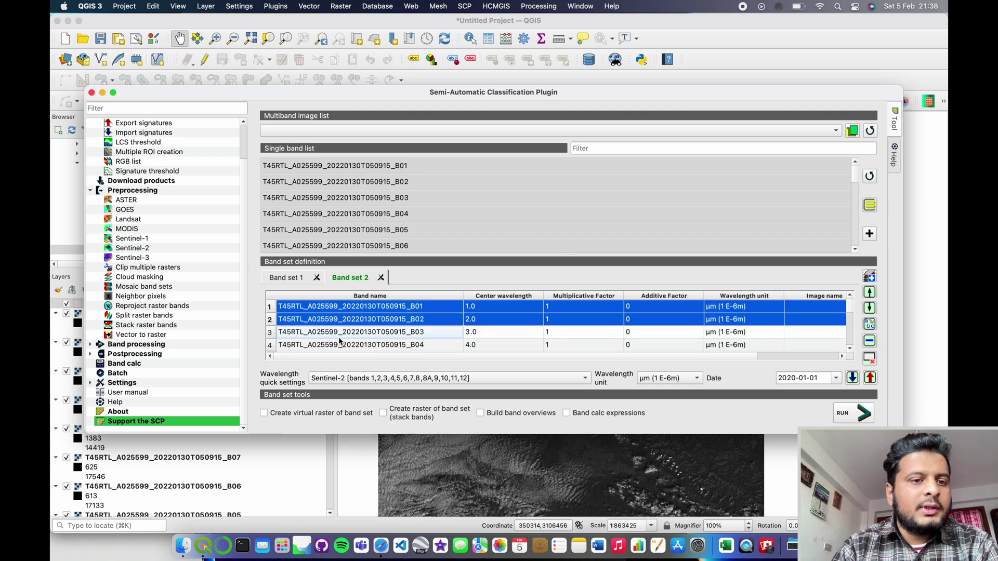
scroll(339, 341, down, 2)
click(337, 320)
shift+click(335, 306)
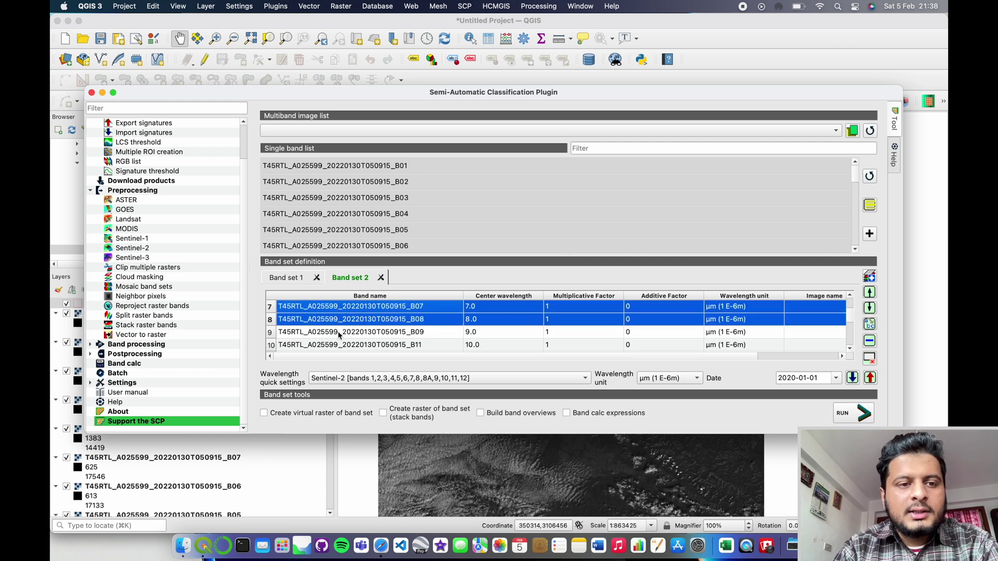
shift+click(339, 334)
shift+click(340, 346)
scroll(338, 344, up, 3)
click(337, 345)
shift+click(327, 331)
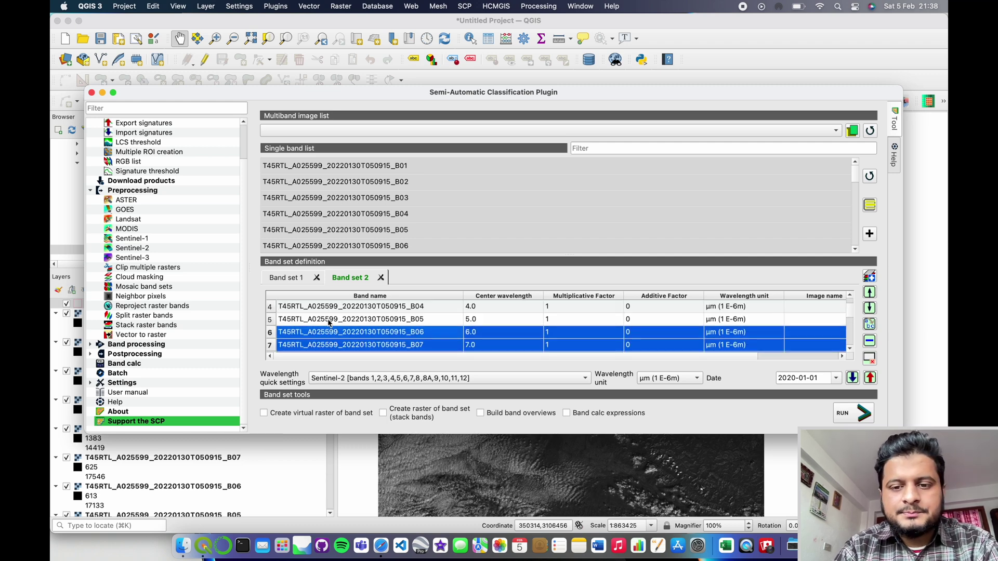
shift+click(329, 319)
shift+click(331, 307)
shift+click(334, 339)
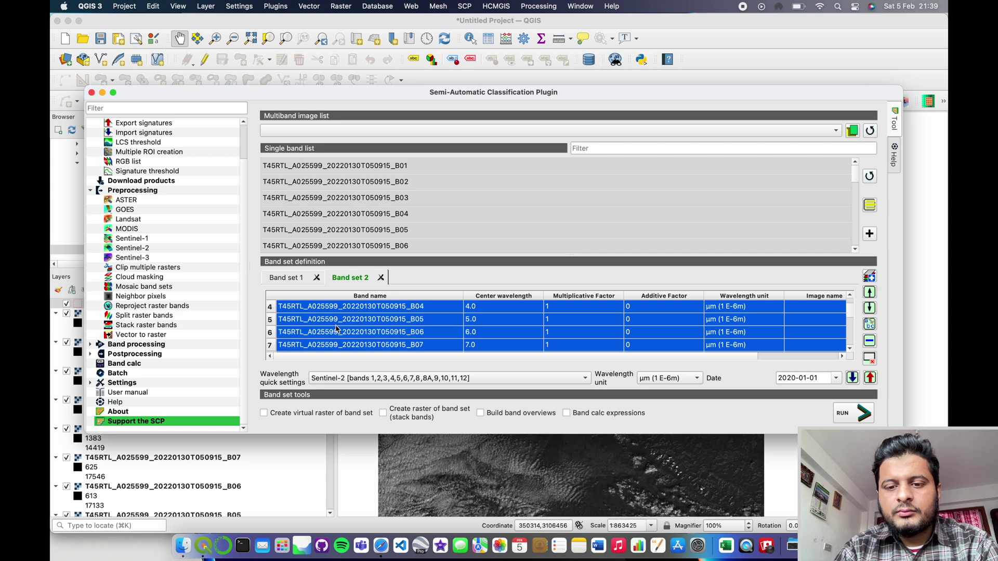
scroll(336, 329, down, 3)
shift+click(332, 319)
shift+click(327, 322)
shift+click(330, 332)
scroll(329, 335, down, 1)
shift+click(331, 335)
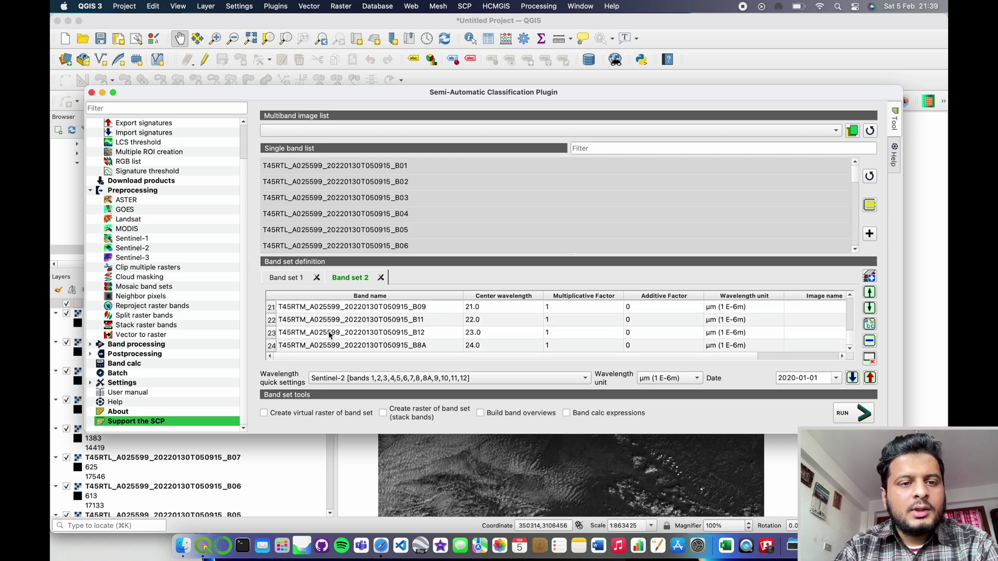
scroll(399, 333, up, 3)
click(869, 340)
click(307, 134)
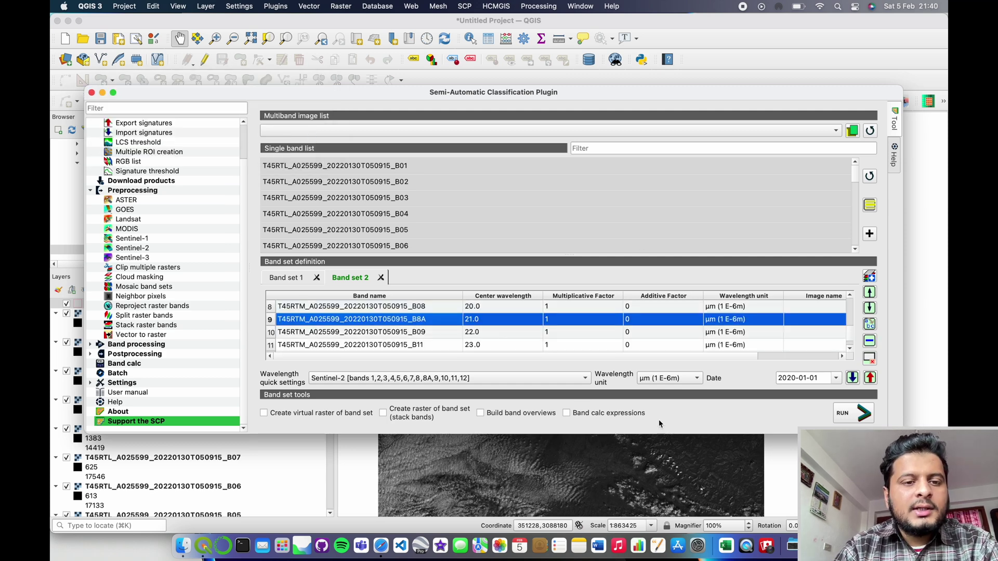
Step: Try the Sentinel-3 and ASTER wavelength quick settings on Band set 2
click(586, 379)
click(520, 390)
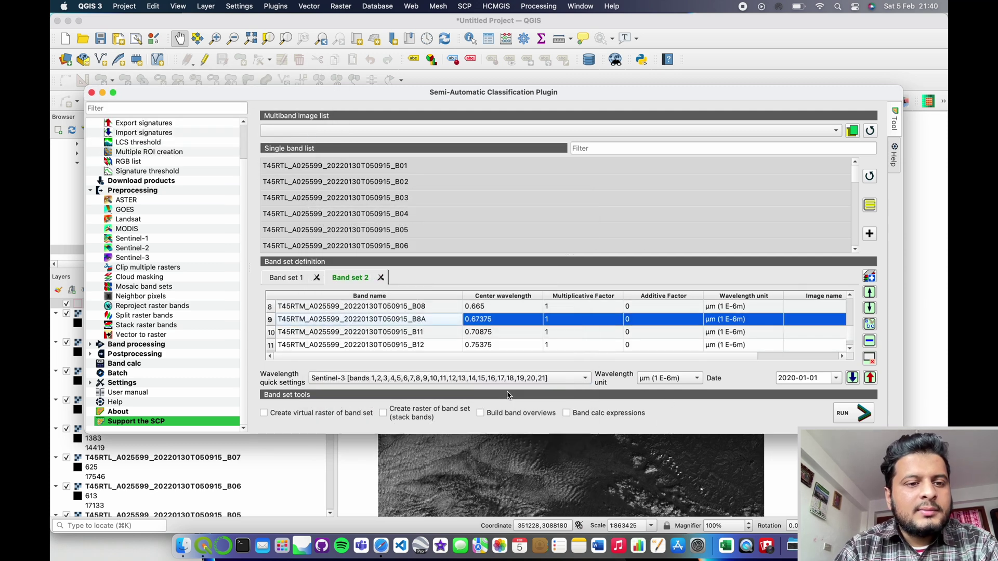
click(548, 381)
click(508, 365)
click(548, 381)
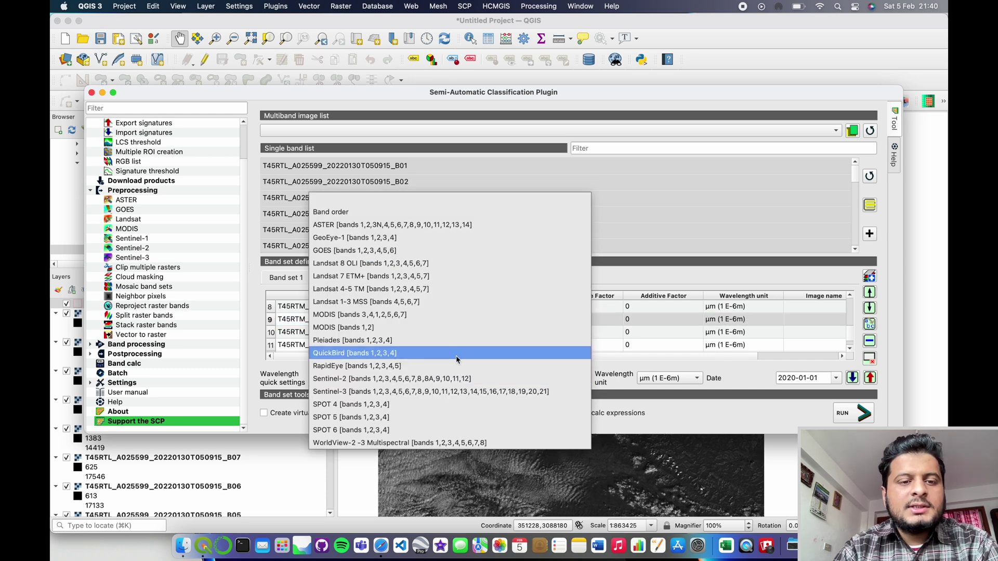
click(429, 225)
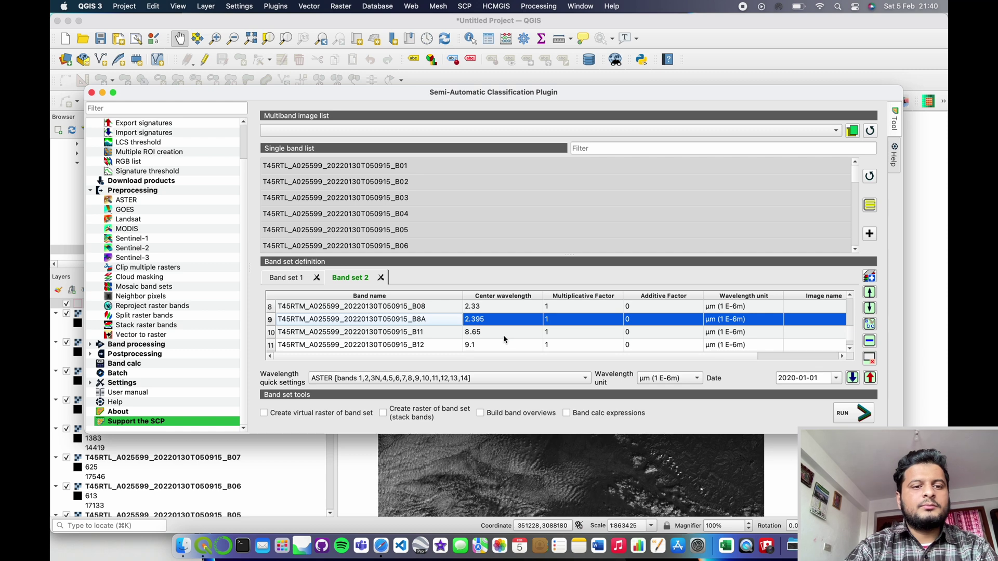
drag(513, 320, 511, 310)
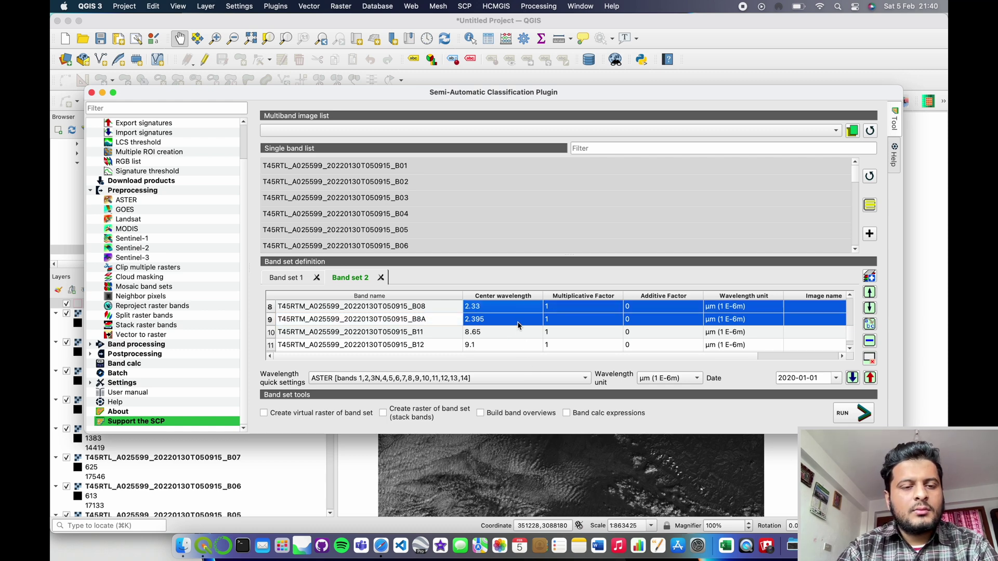
click(498, 308)
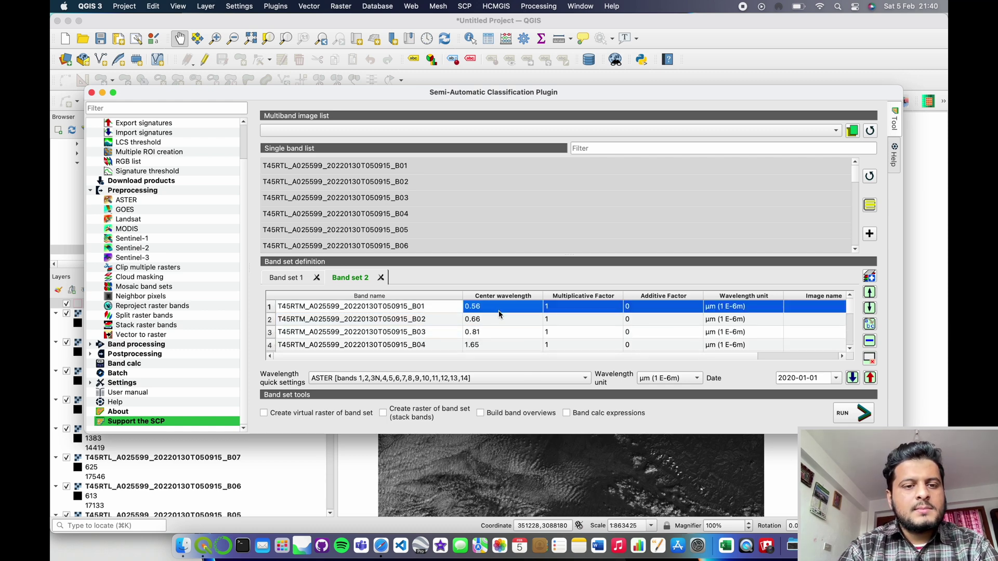
Step: Apply the Sentinel-2 wavelength quick setting, bands 1 to 12 including 8A, to Band set 2
click(574, 379)
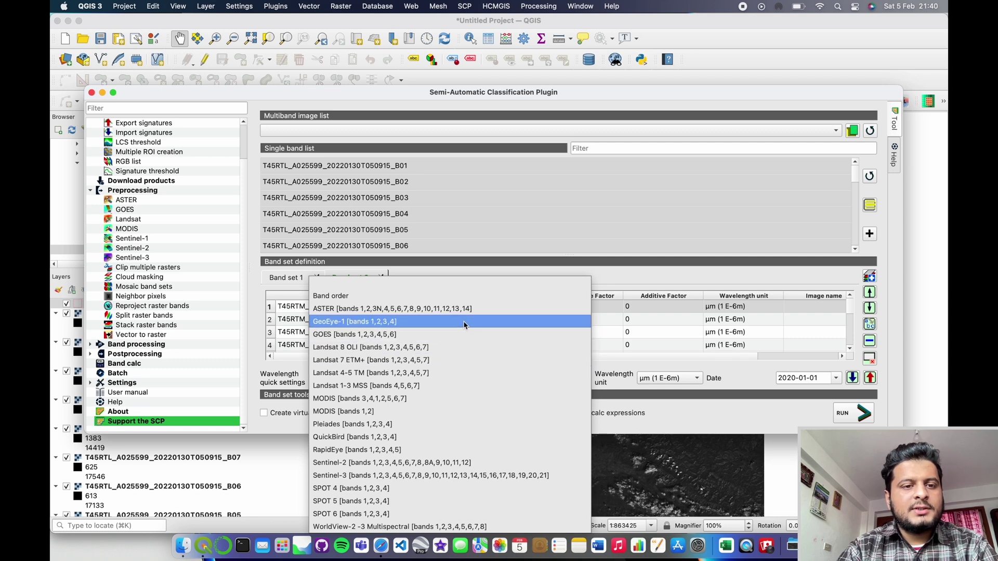
click(471, 463)
scroll(525, 327, down, 3)
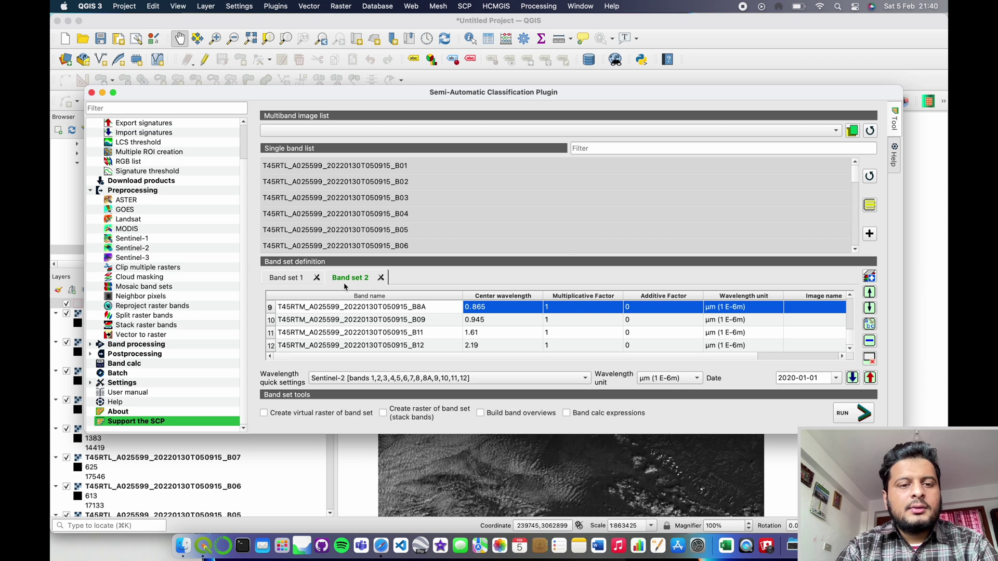
Step: Apply the Sentinel-2 wavelength quick setting, bands 1 to 12 including 8A, to Band set 1
click(295, 277)
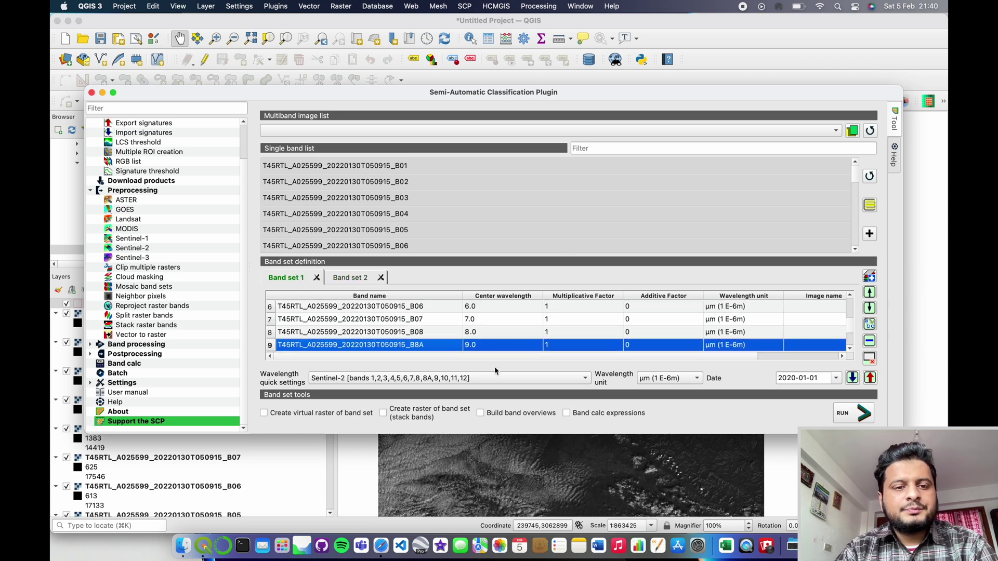
click(507, 383)
click(503, 387)
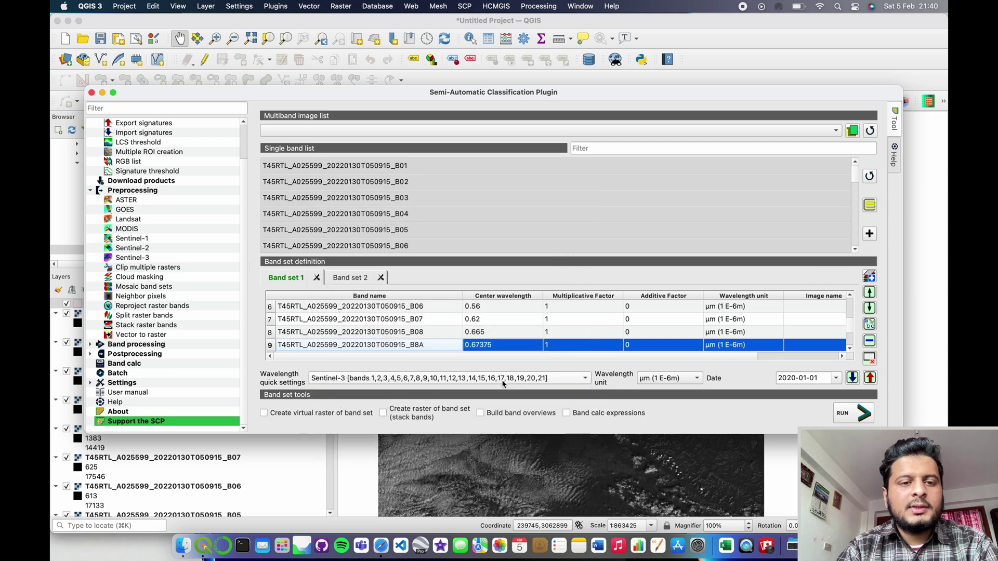
click(503, 384)
click(489, 364)
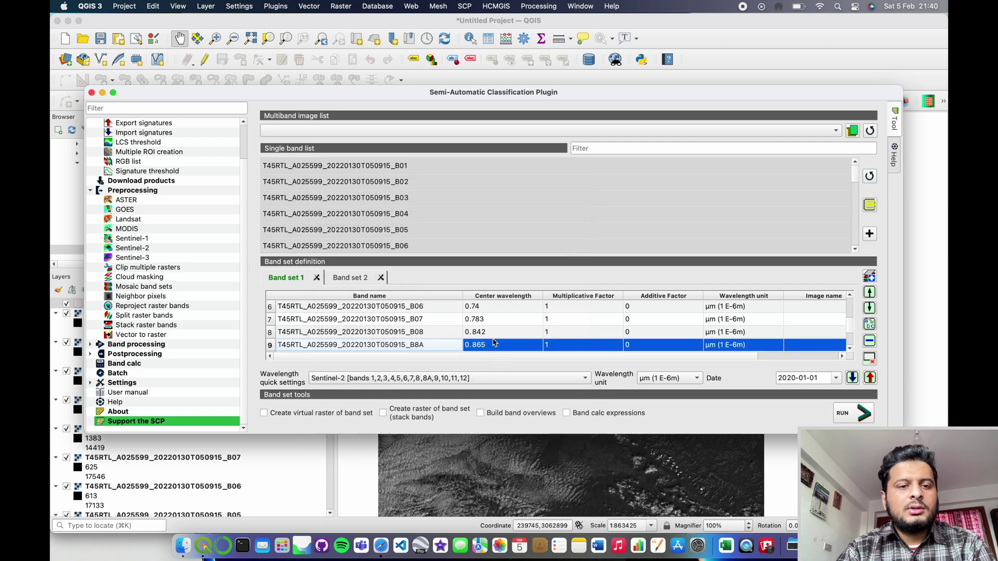
scroll(493, 343, up, 2)
scroll(492, 341, down, 3)
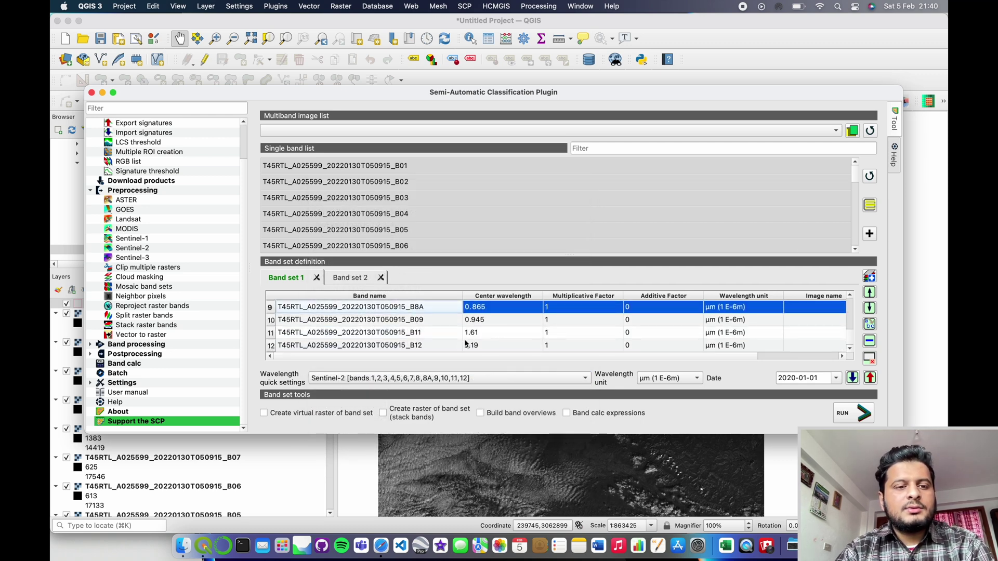
click(492, 383)
click(492, 379)
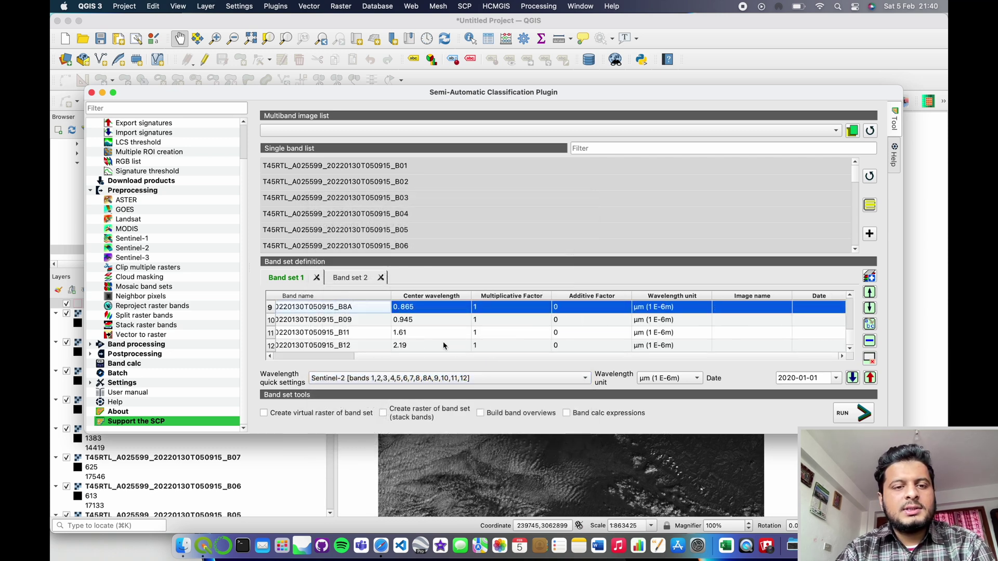
Step: Compare the band order and center wavelengths of Band set 1 and Band set 2
click(355, 278)
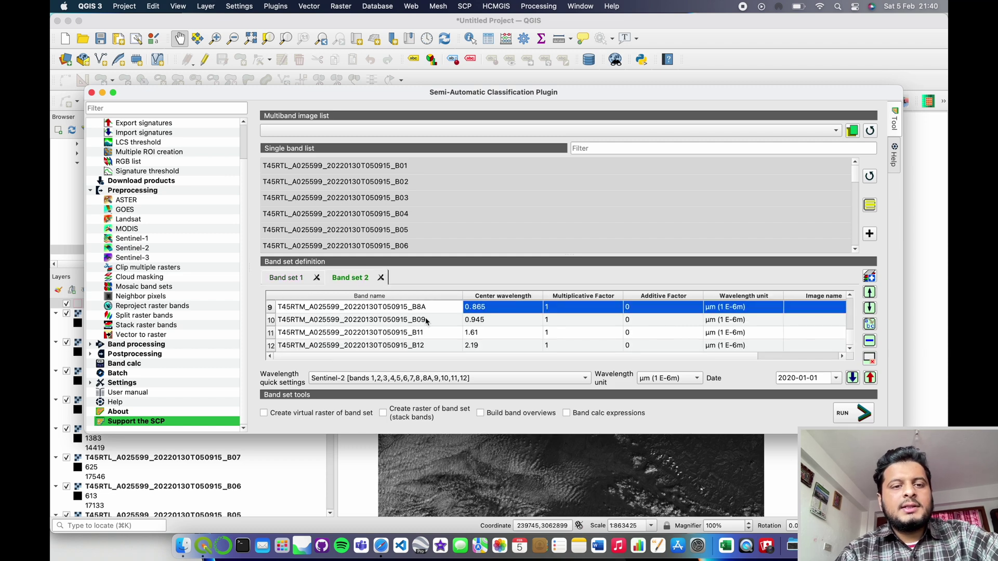
scroll(460, 322, up, 3)
scroll(461, 323, up, 1)
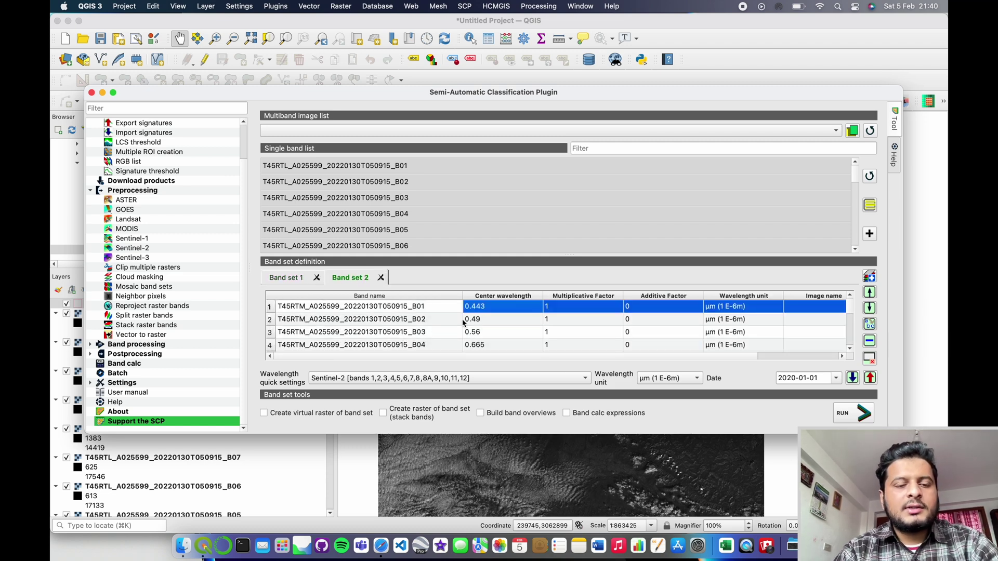
click(299, 278)
scroll(386, 311, up, 1)
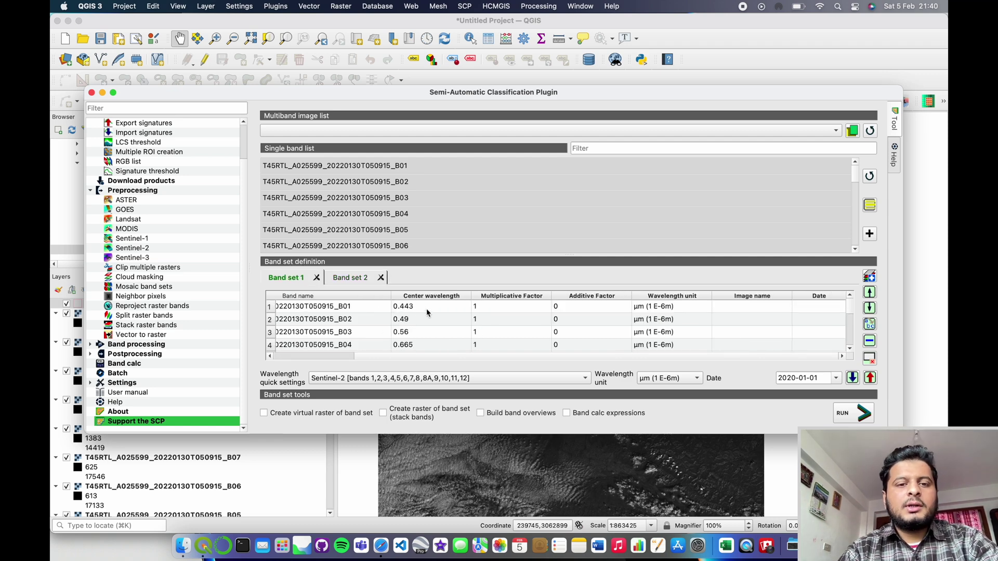
click(365, 279)
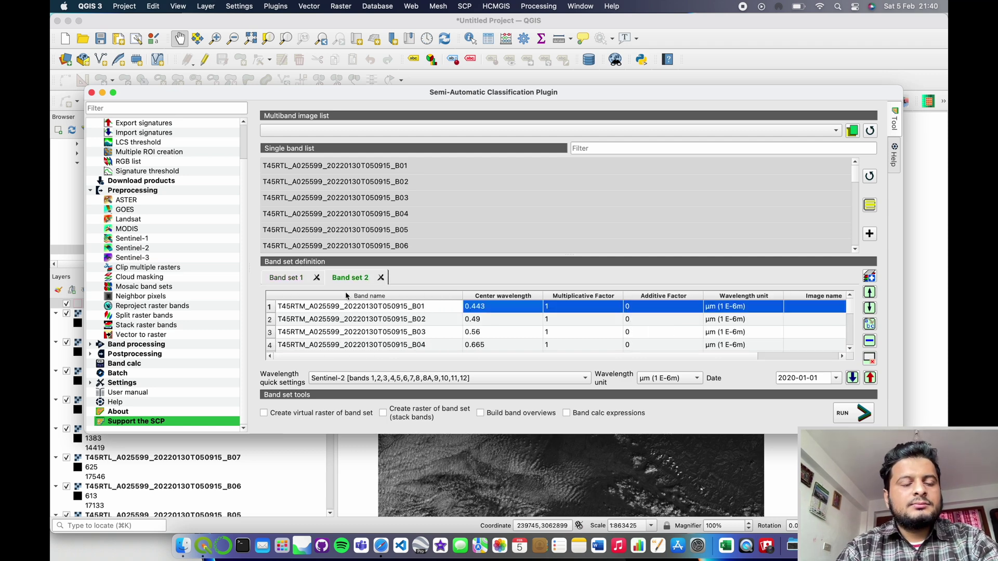
click(288, 277)
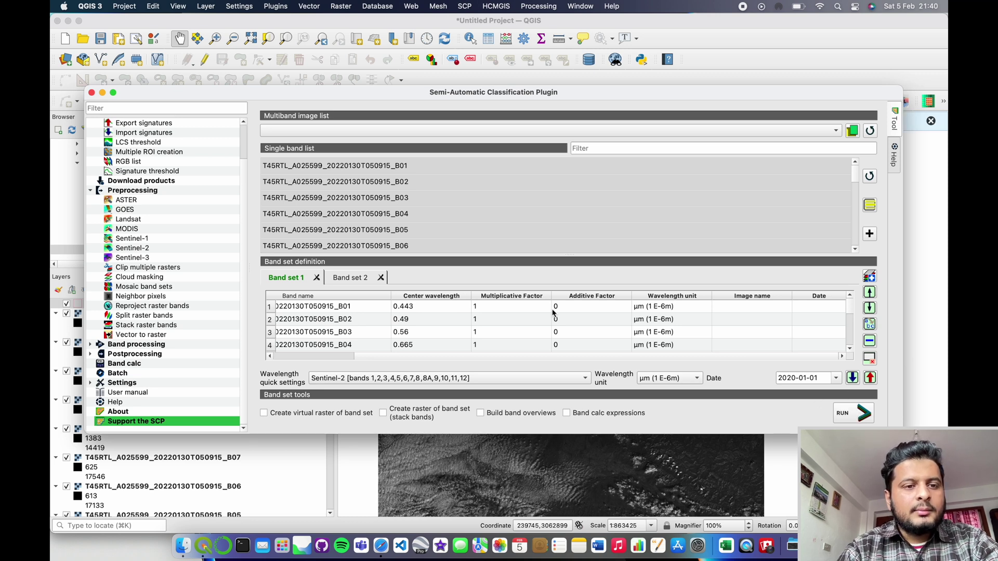
Step: Check the band set list of the Mosaic band sets tool against the band set definition
click(146, 288)
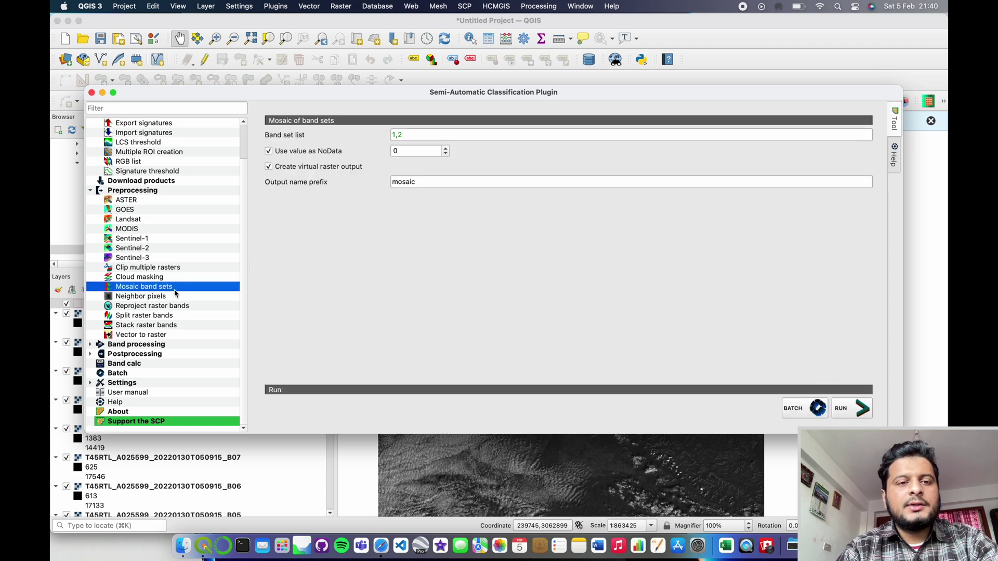
click(447, 137)
drag(414, 135, 364, 138)
click(417, 135)
scroll(148, 162, up, 2)
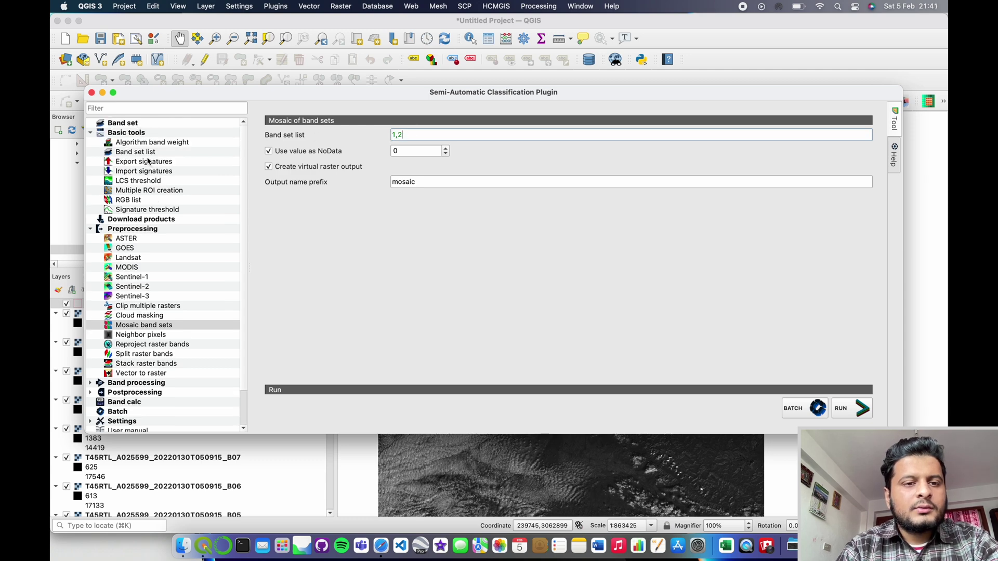
click(147, 123)
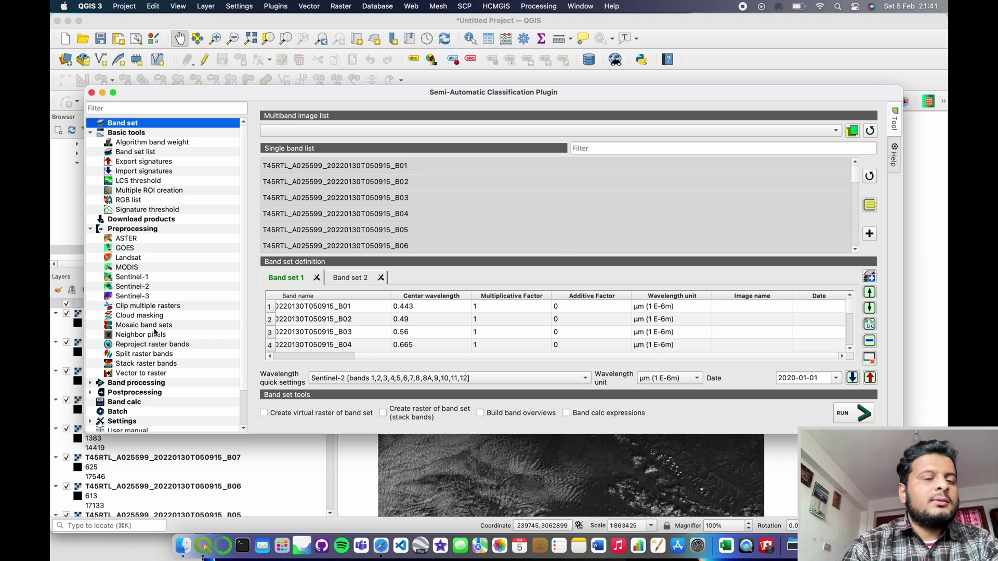
Step: Turn off virtual raster output for the mosaic of band sets 1 and 2 and start the run
click(198, 326)
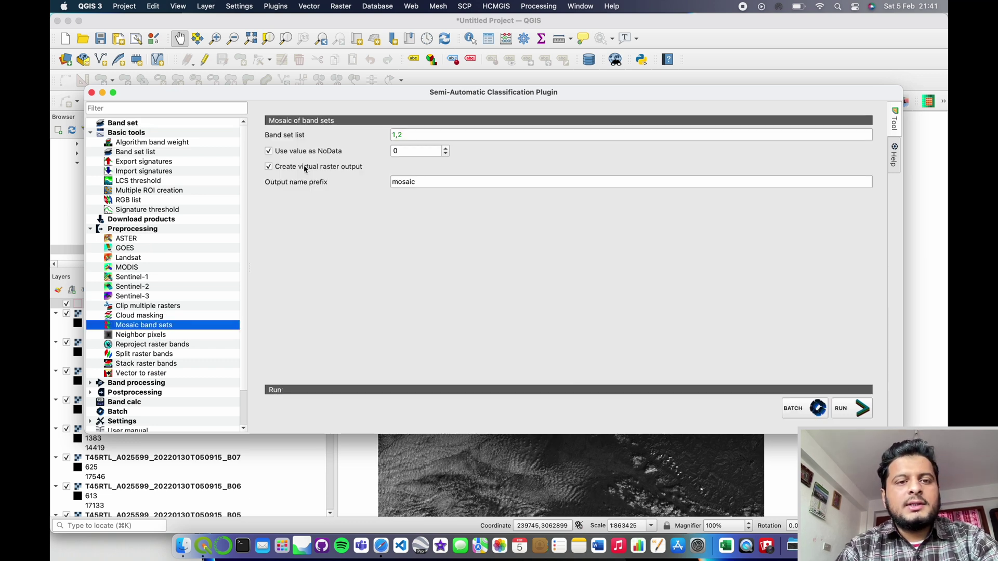
click(268, 167)
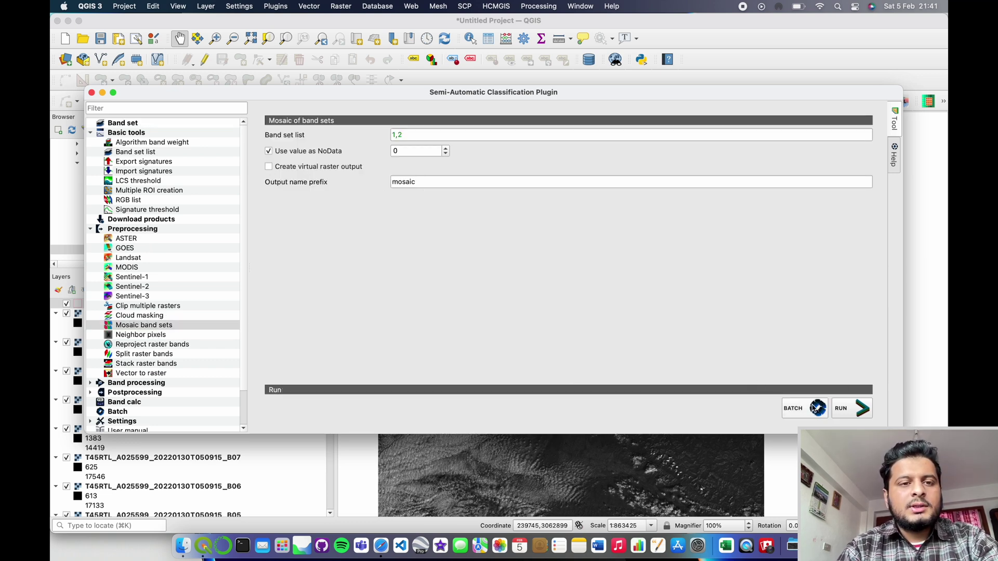
click(852, 408)
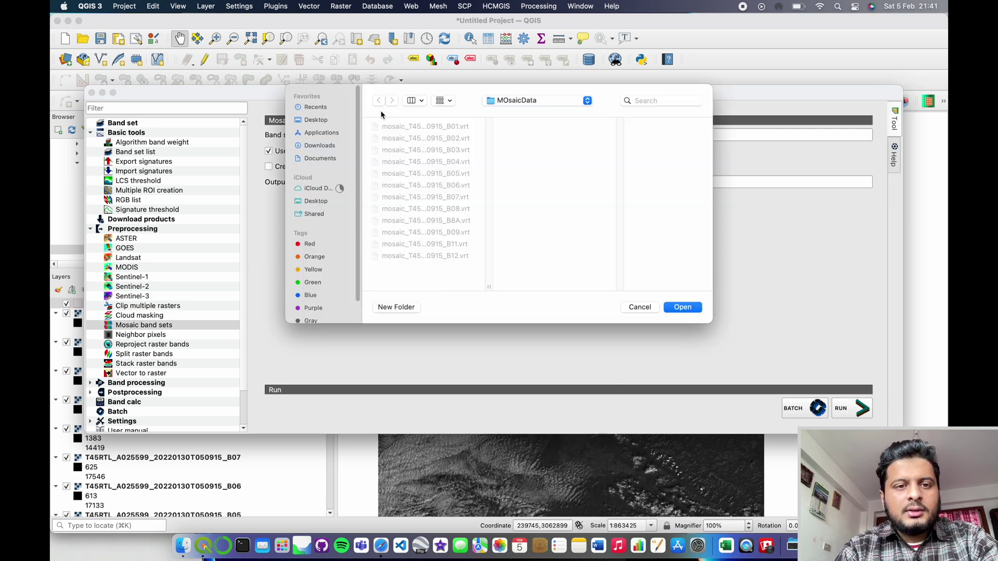
Step: Browse to the GorkhaShape folder under Downloads, QgisFiles, Gorkha as the location for the mosaic output
click(328, 147)
scroll(390, 204, down, 1)
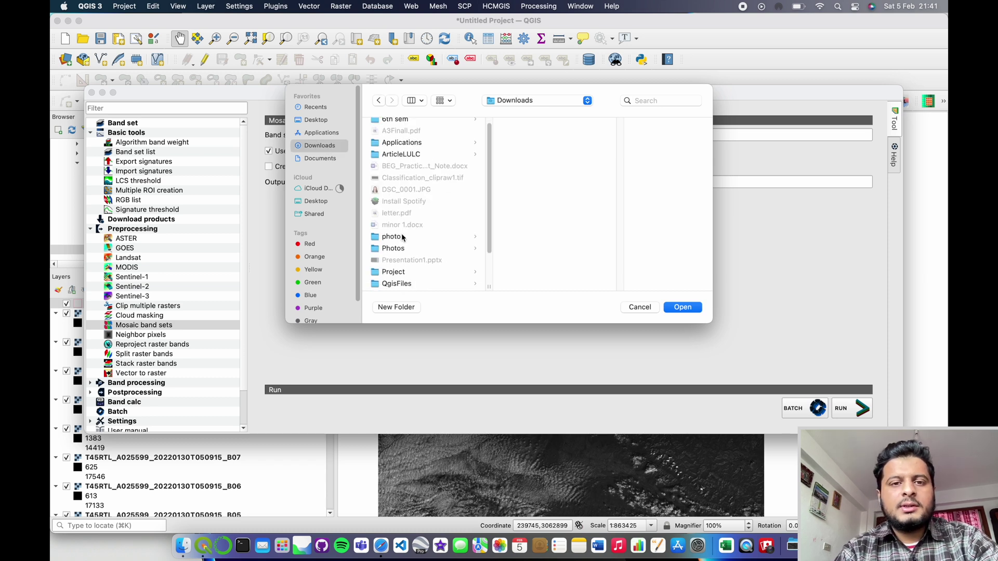
click(422, 284)
click(543, 154)
click(530, 143)
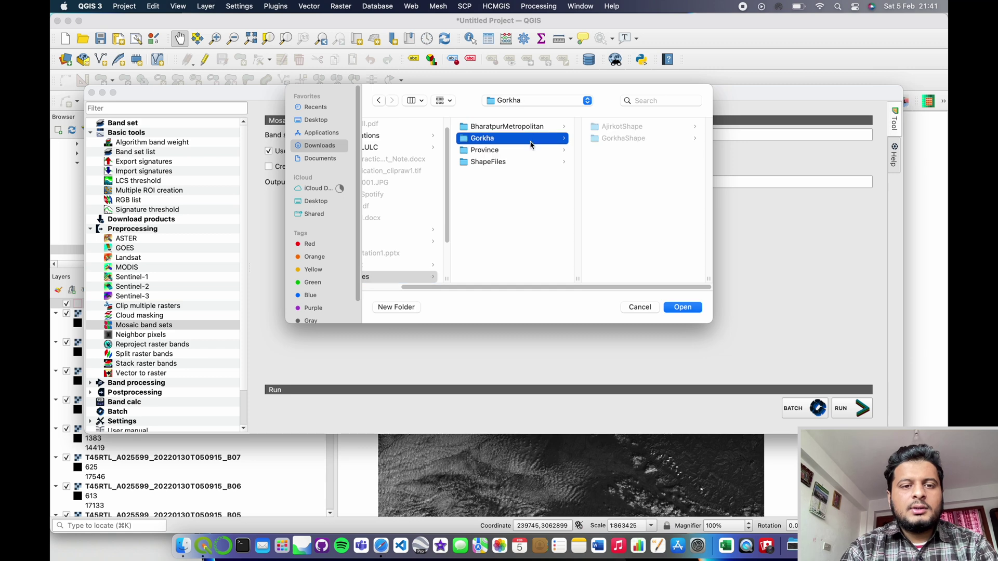
click(637, 139)
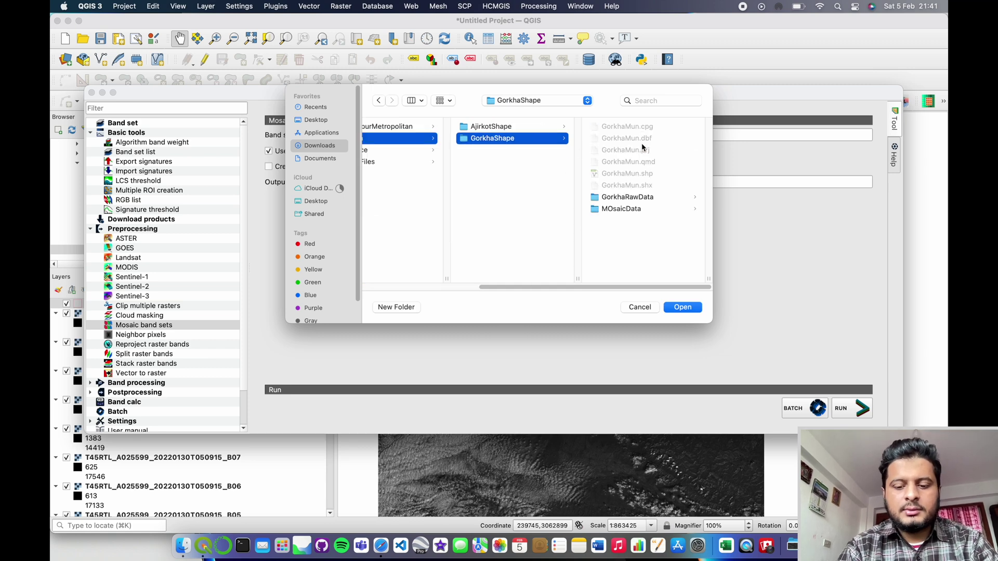
Step: Create a folder named mosaicdataa inside GorkhaShape and run the mosaic with it as the output folder
click(395, 306)
text(M)
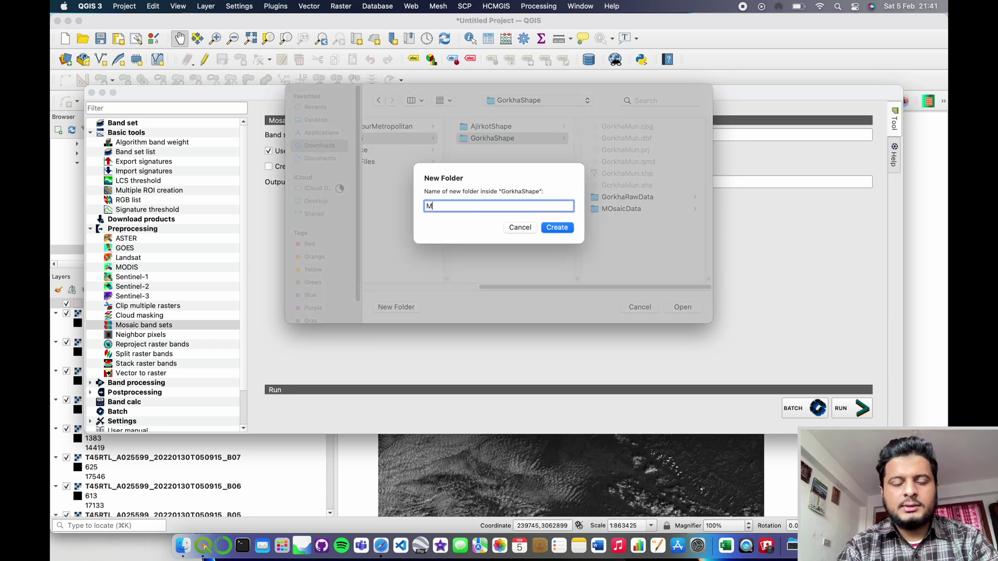
text(OSAICdata)
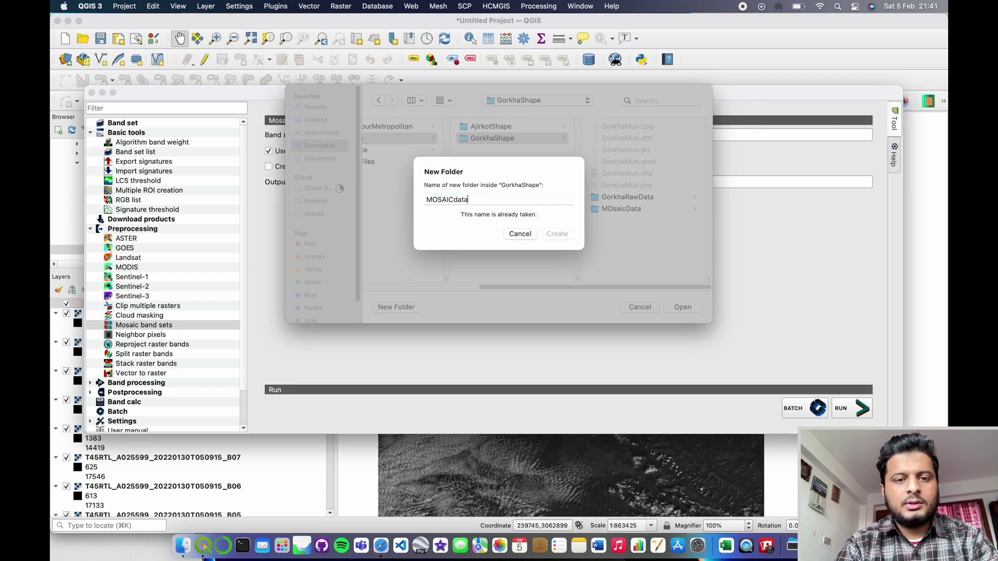
key(super+a)
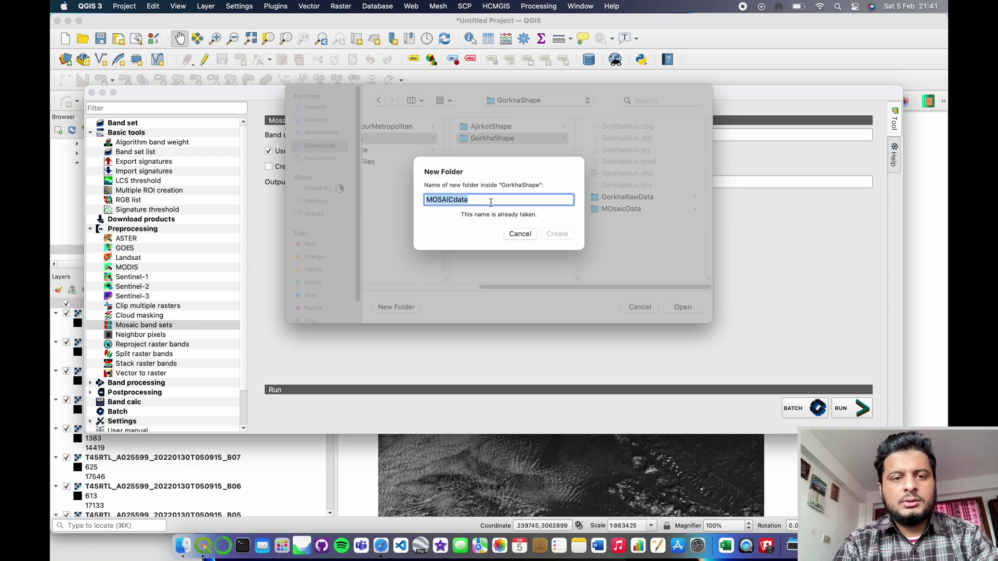
text(a)
key(BackSpace)
text(mosaic)
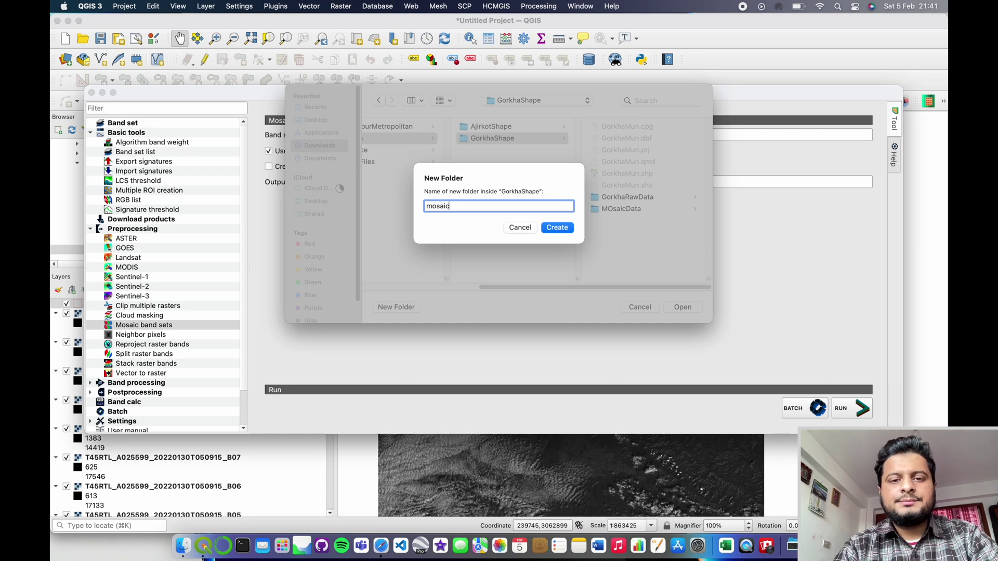
text(dataa)
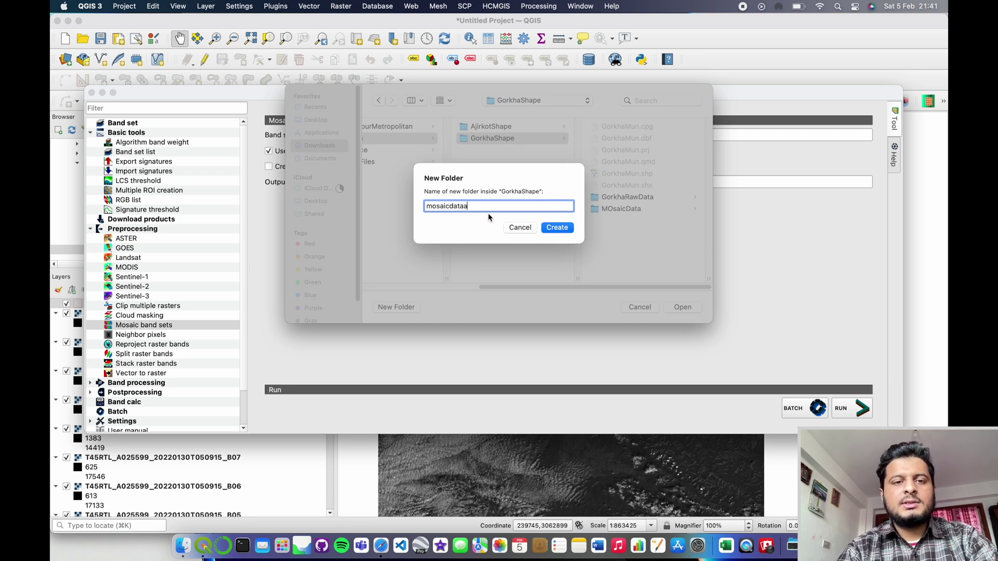
key(Return)
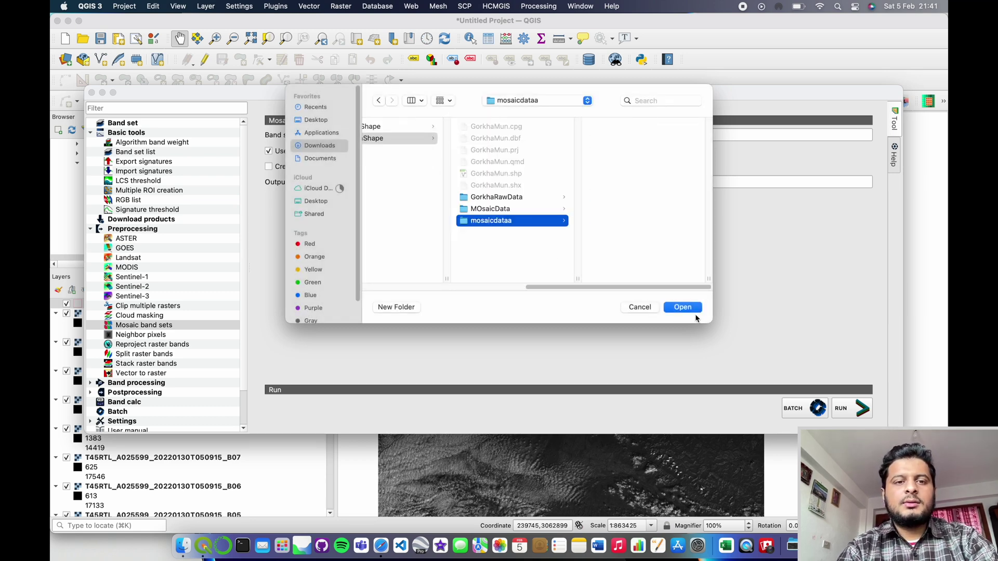
click(689, 309)
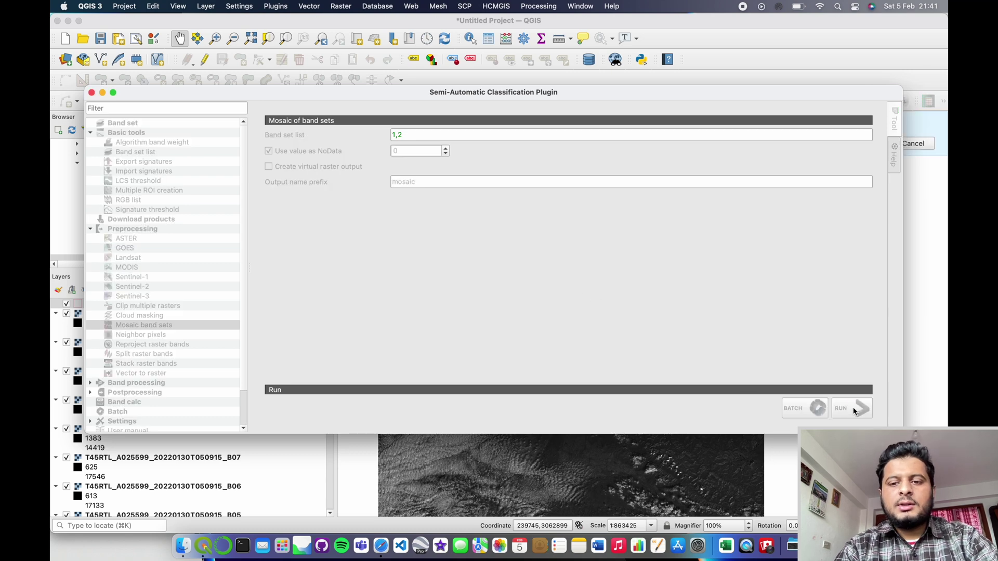
drag(579, 98, 584, 245)
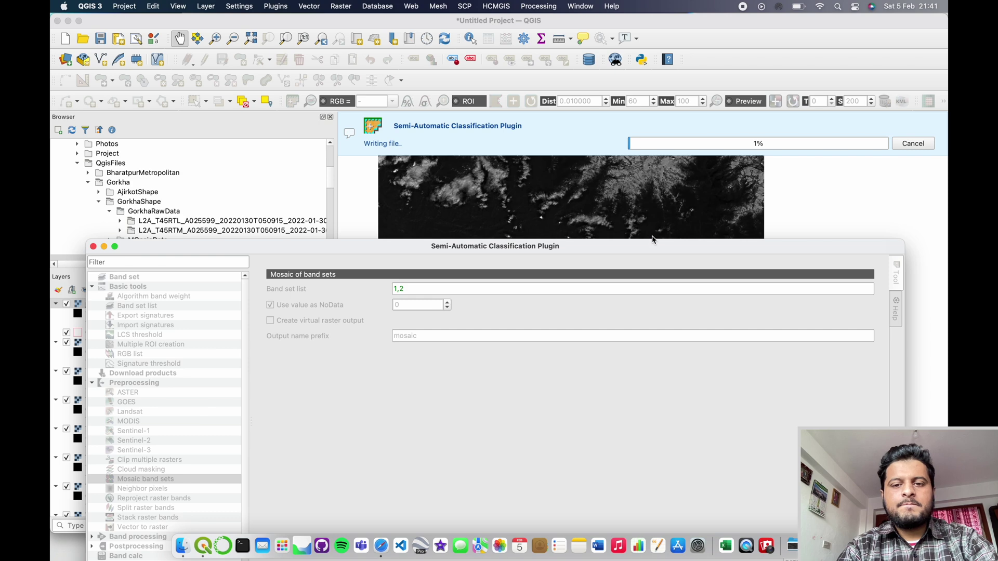
drag(659, 245, 687, 208)
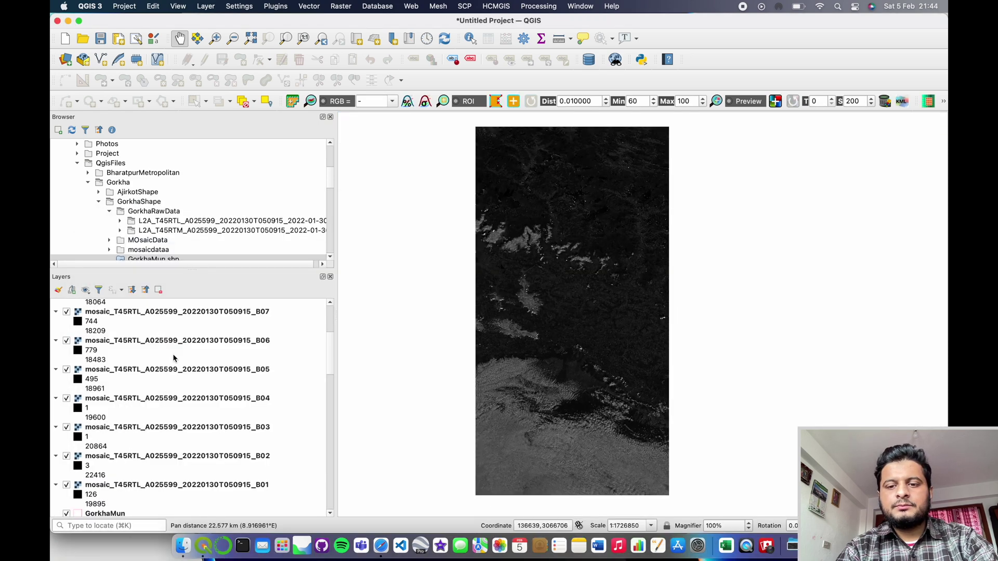
Step: Remove all the original T45RTL and T45RTM band layers from the project, keeping the mosaic layers and GorkhaMun
scroll(131, 356, up, 2)
scroll(97, 348, down, 5)
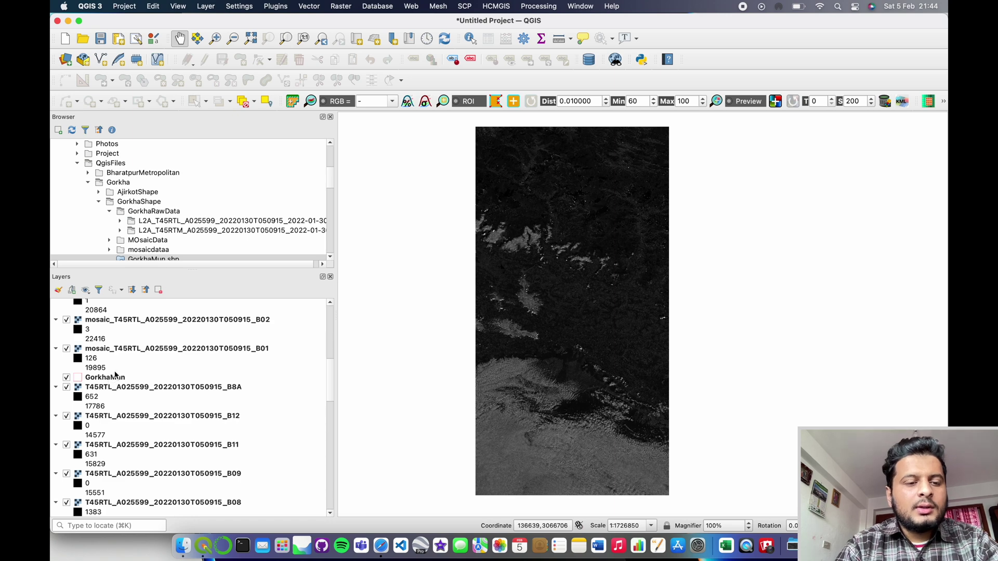
click(124, 387)
scroll(138, 399, down, 15)
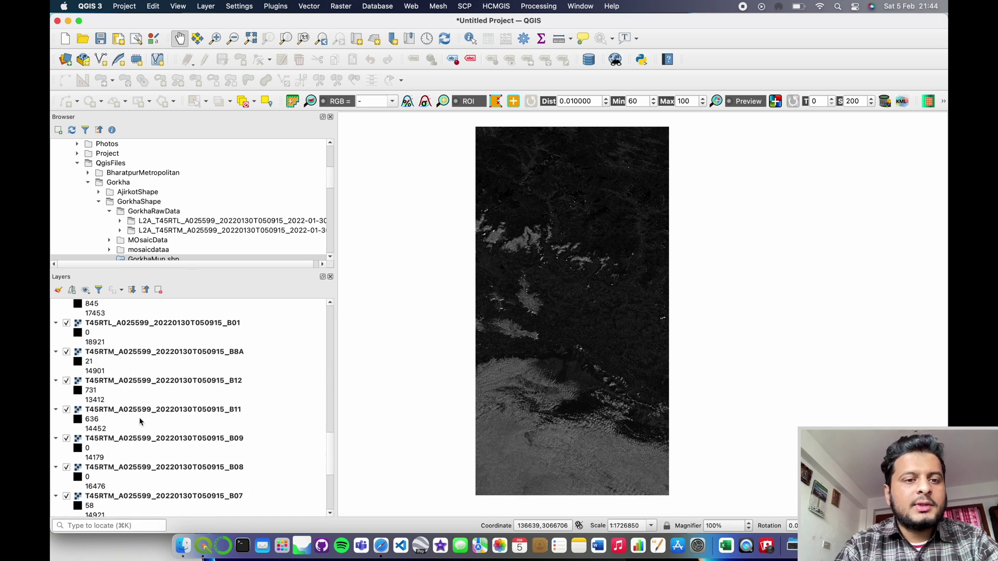
shift+click(160, 493)
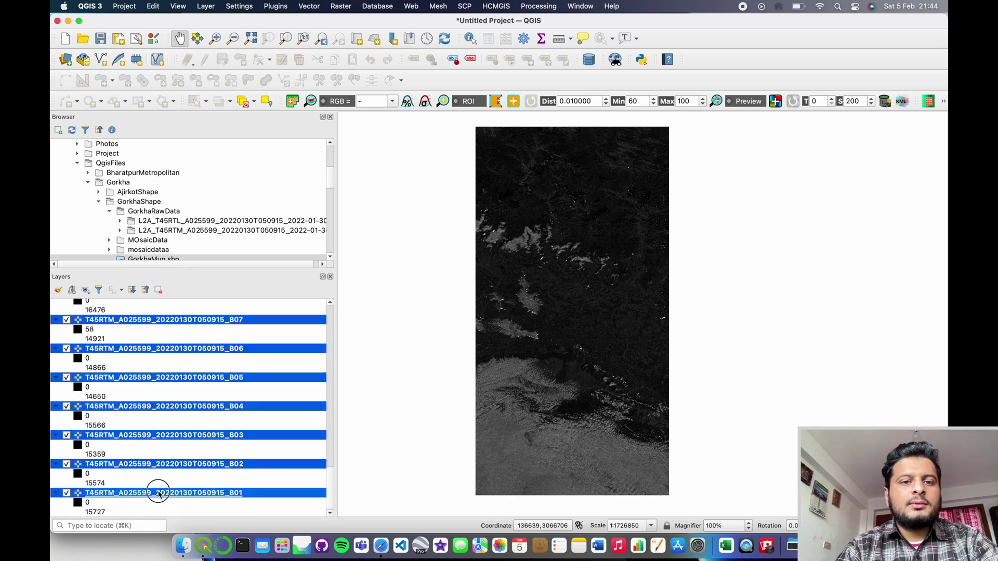
right_click(182, 464)
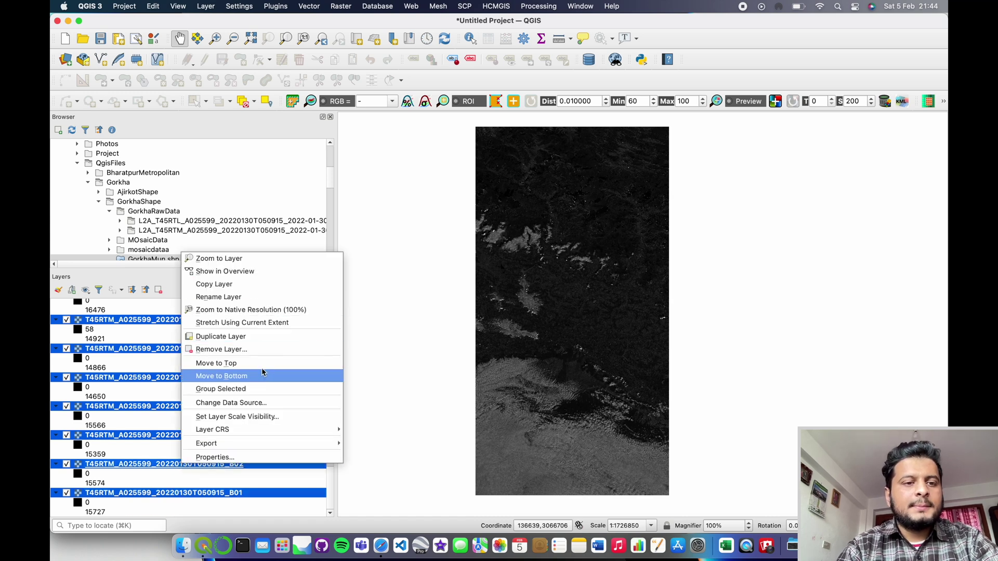
click(261, 349)
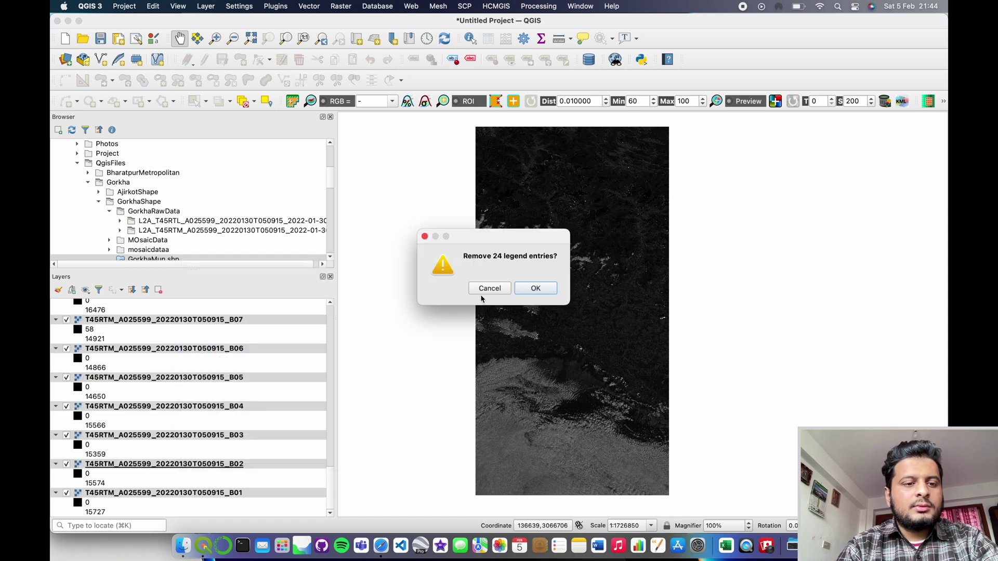
click(531, 289)
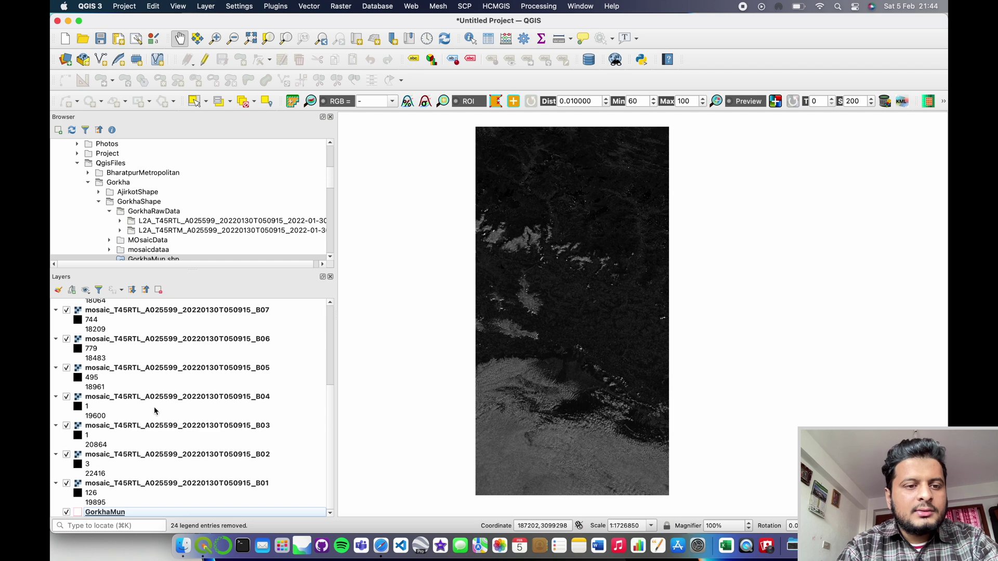
Step: Move the GorkhaMun boundary layer above all the mosaic layers
right_click(113, 517)
key(Escape)
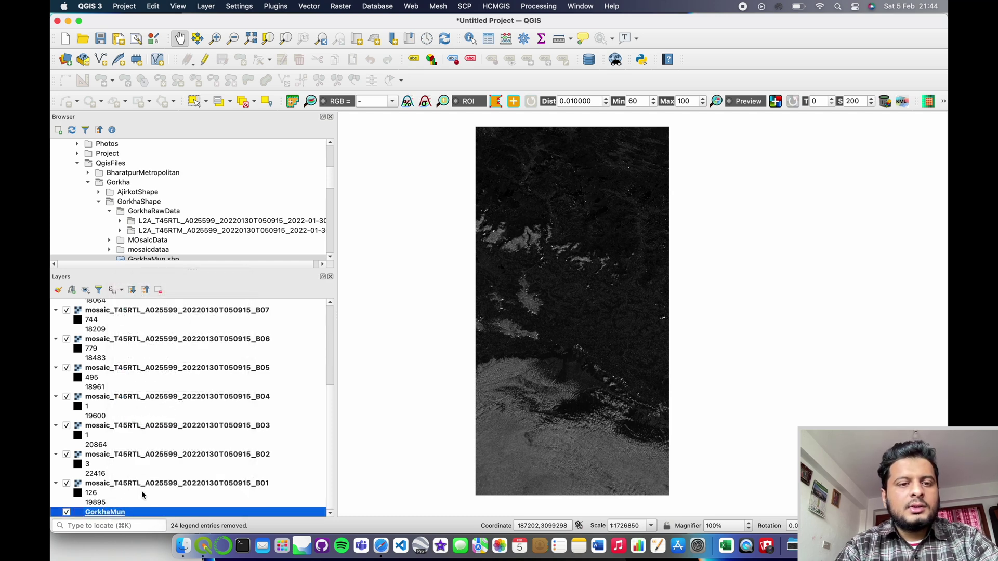
right_click(134, 512)
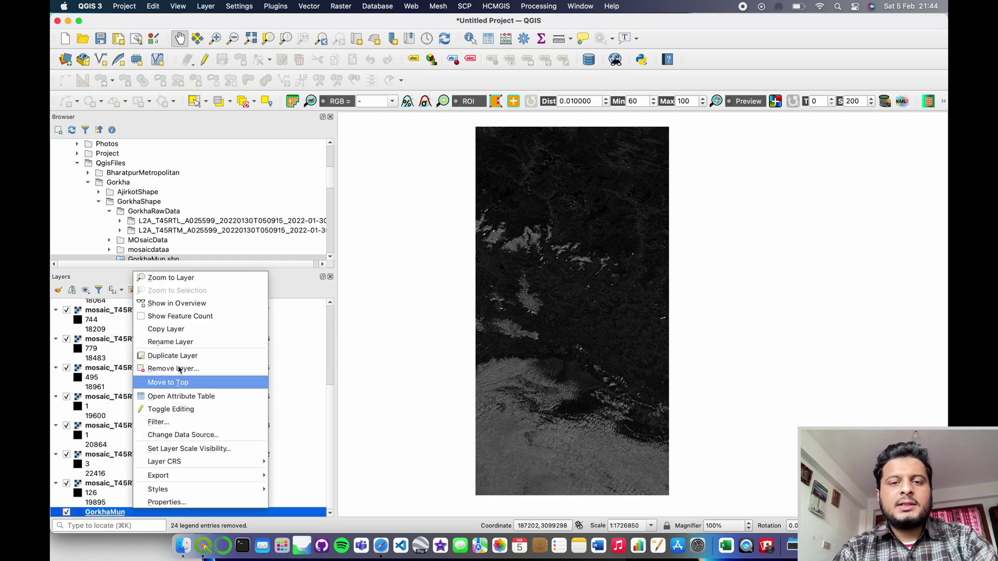
click(186, 382)
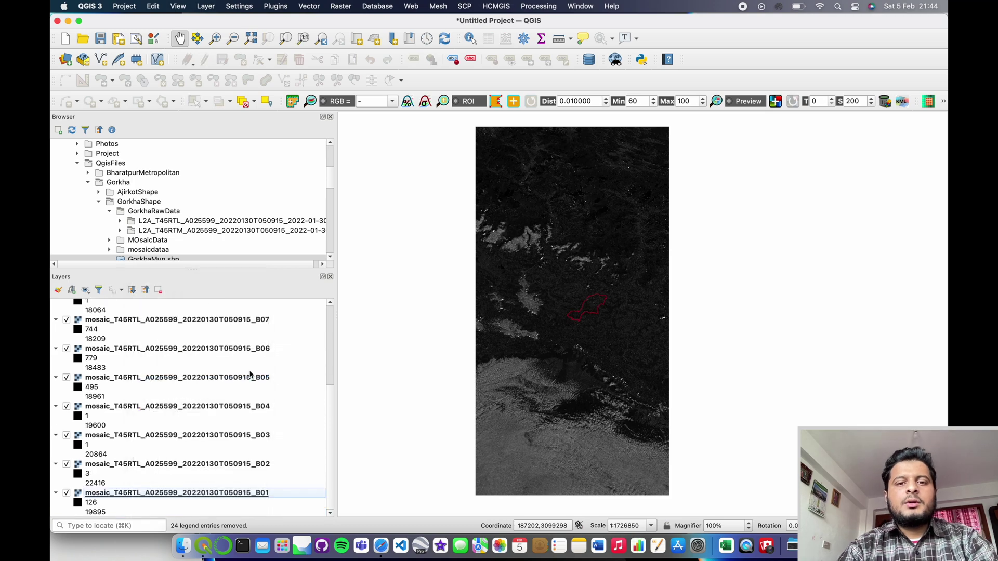
Step: Examine the mosaicked imagery within the GorkhaMun boundary and the list of mosaic layers
scroll(574, 315, up, 4)
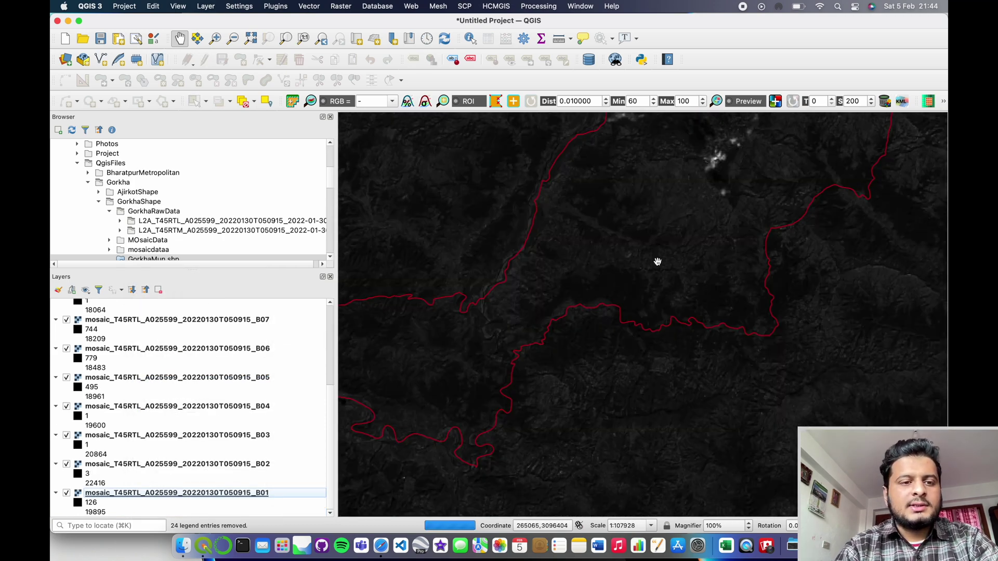
scroll(624, 275, up, 4)
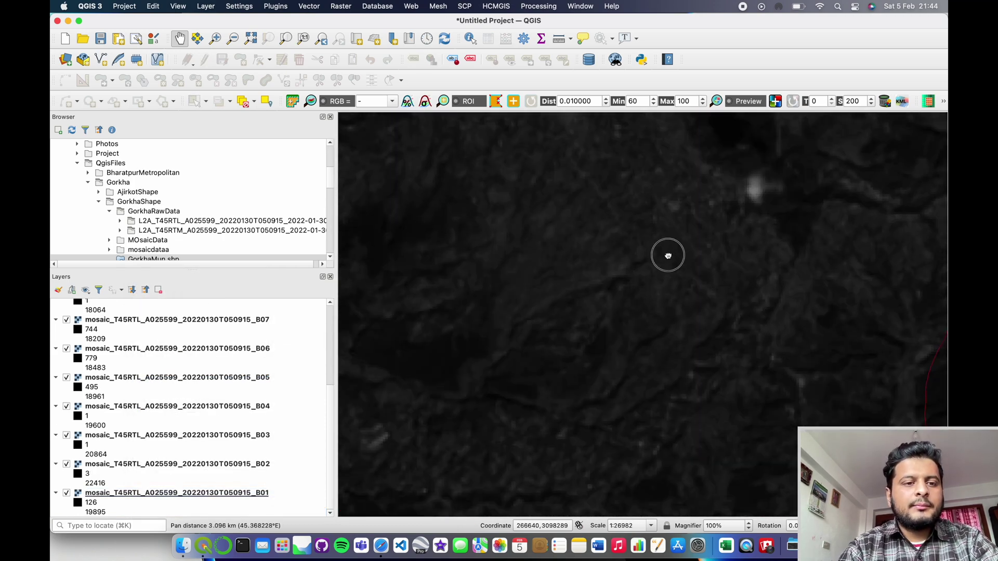
scroll(624, 296, down, 3)
scroll(156, 383, up, 5)
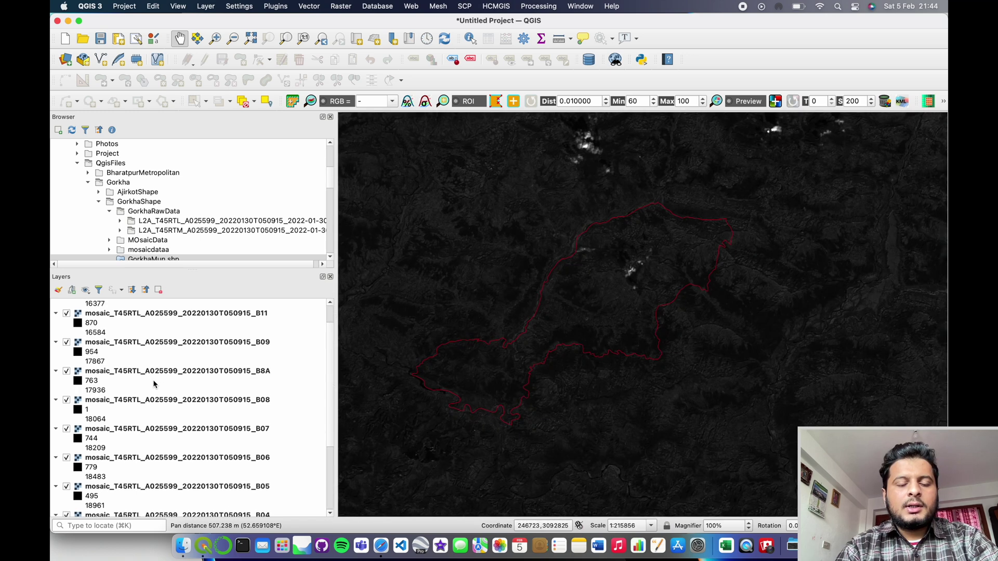
click(226, 330)
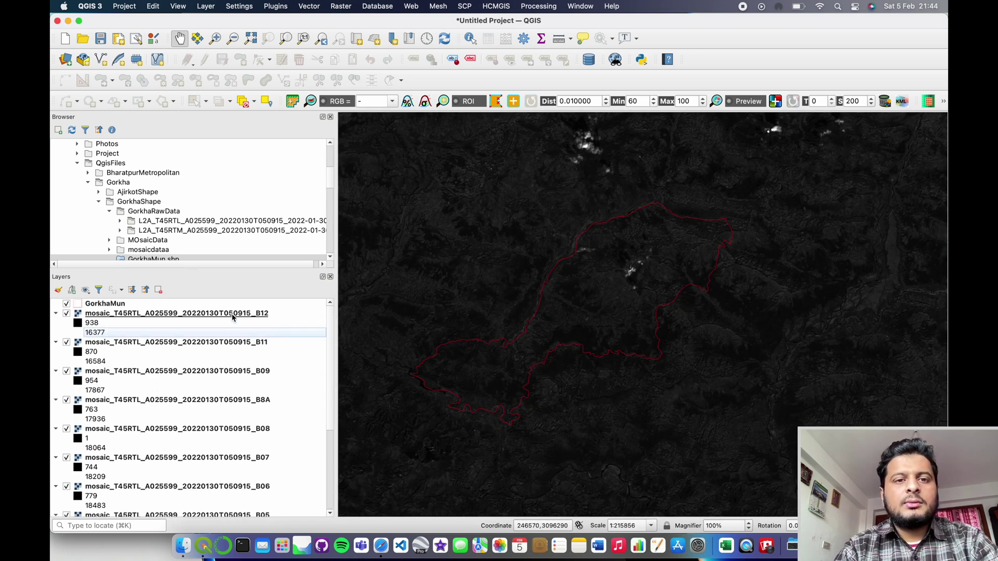
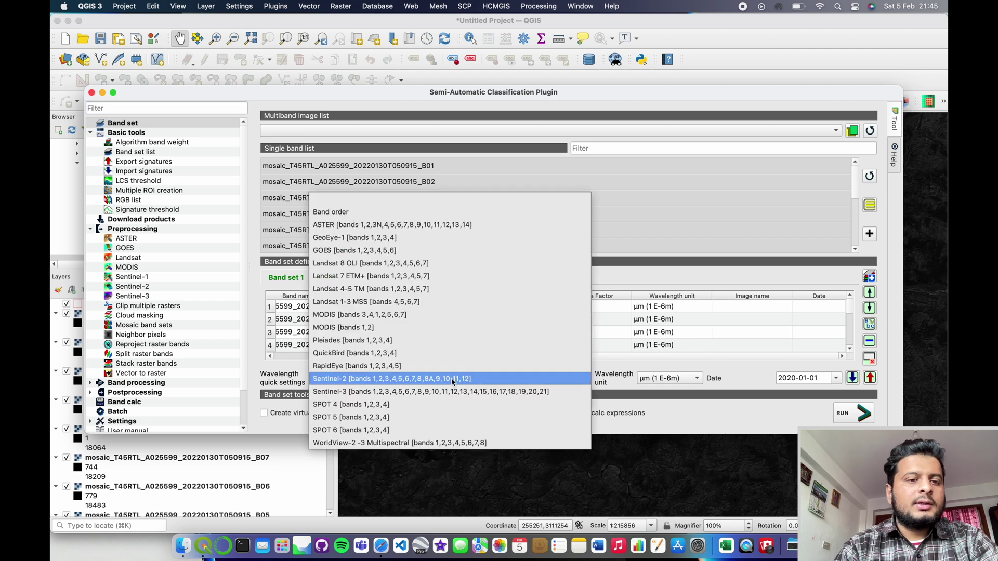
Step: Apply the Sentinel-2 wavelength quick setting, bands 1 to 12 including 8A, to the mosaic bands in Band set 1 and check their names
click(449, 376)
click(448, 367)
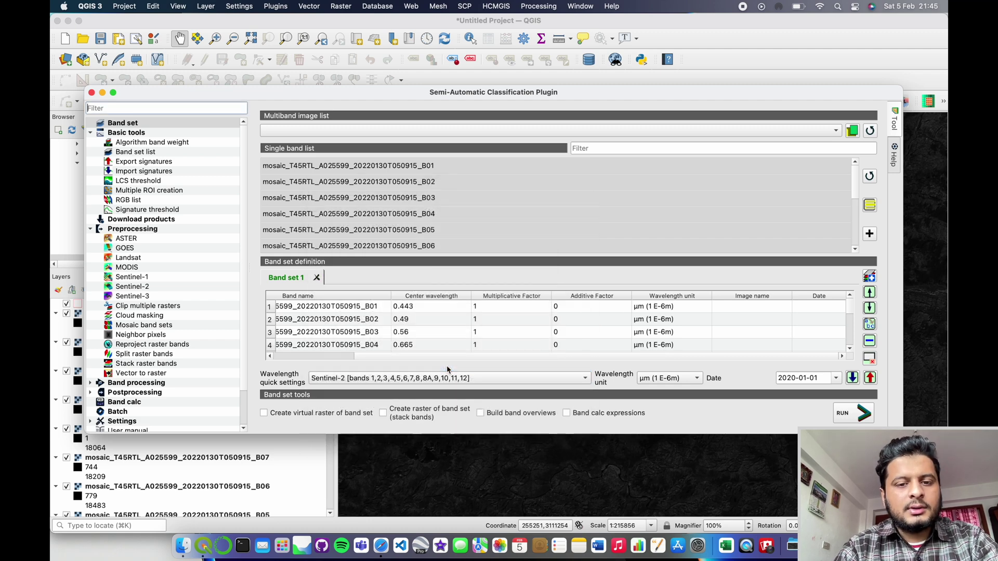
click(462, 379)
click(463, 393)
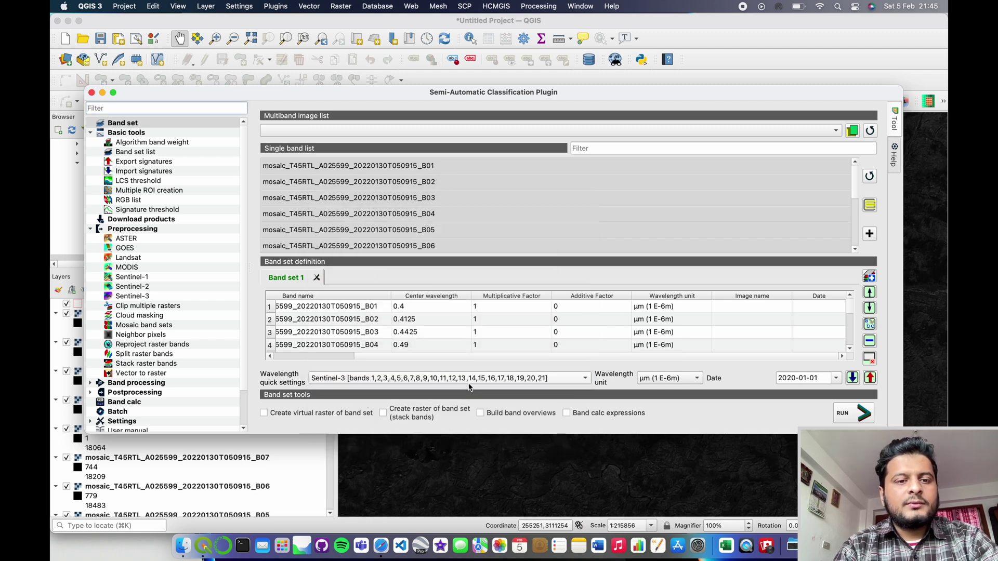
click(463, 377)
click(459, 366)
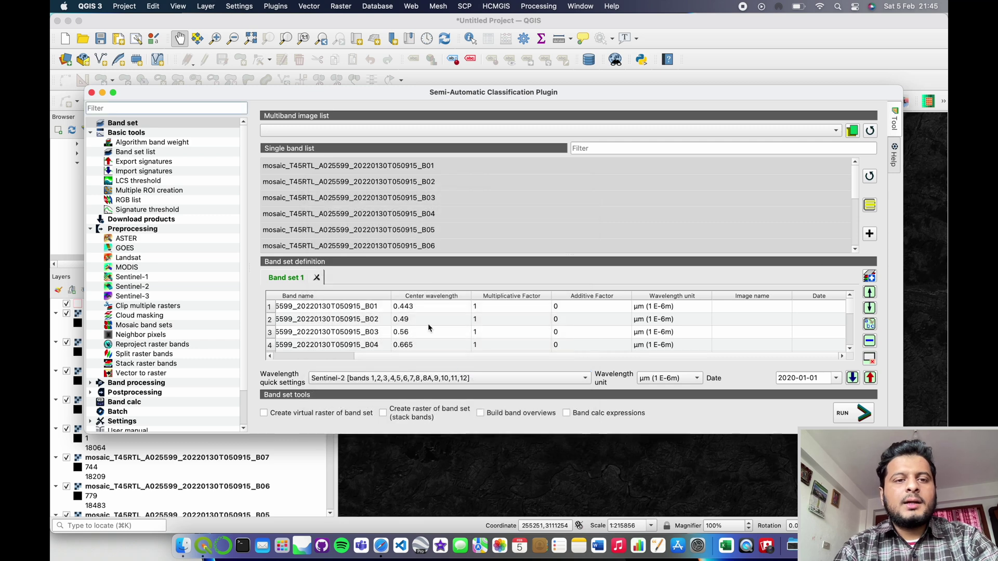
scroll(416, 328, down, 3)
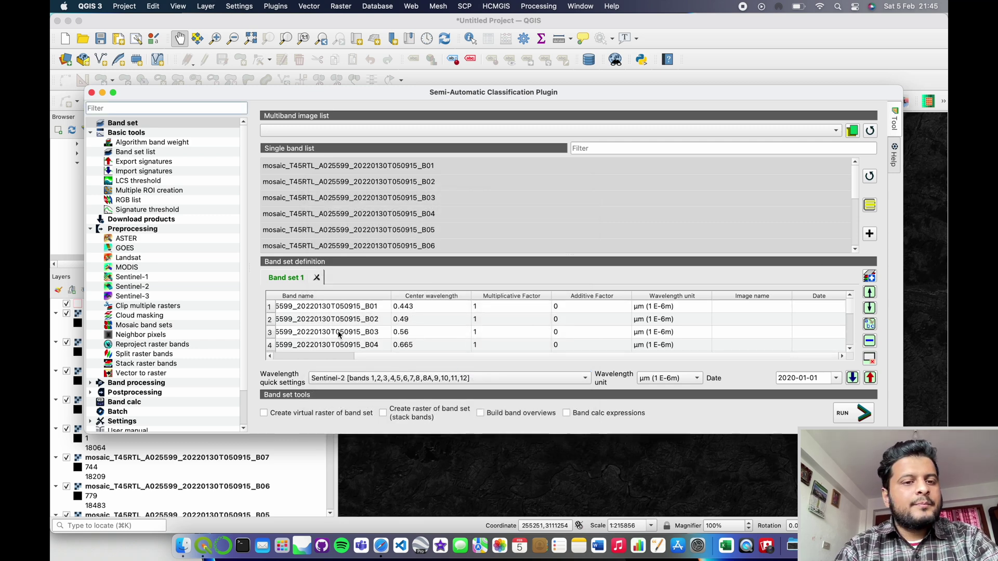
click(307, 356)
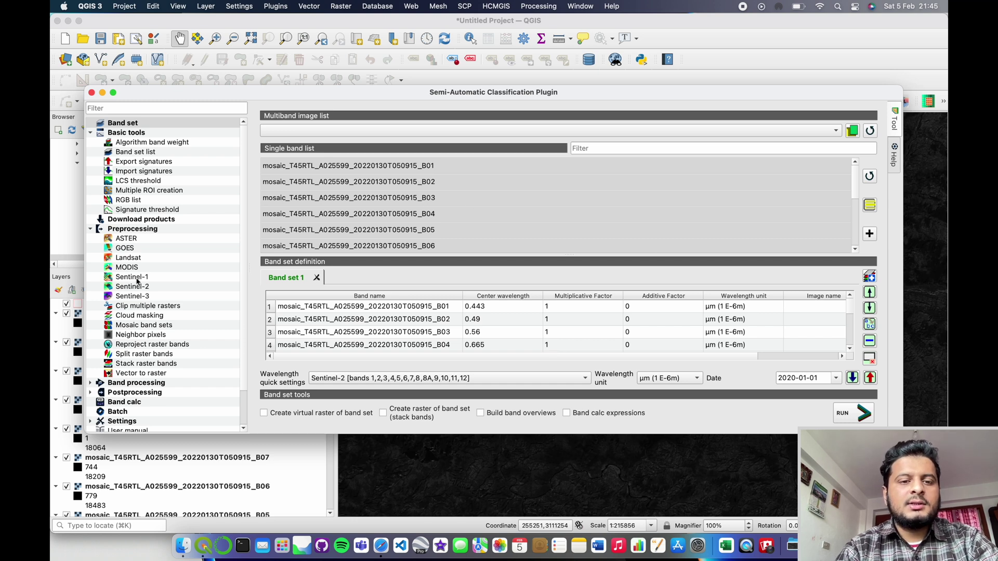
Step: Open SCP's Clip multiple rasters tool with input band set 1, checking that number against the band set definition
click(144, 308)
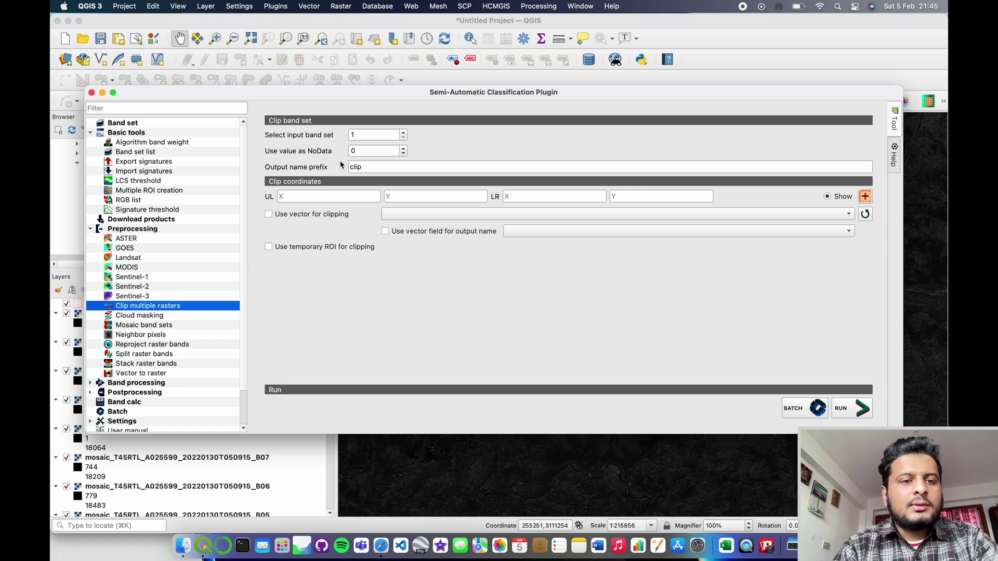
click(359, 135)
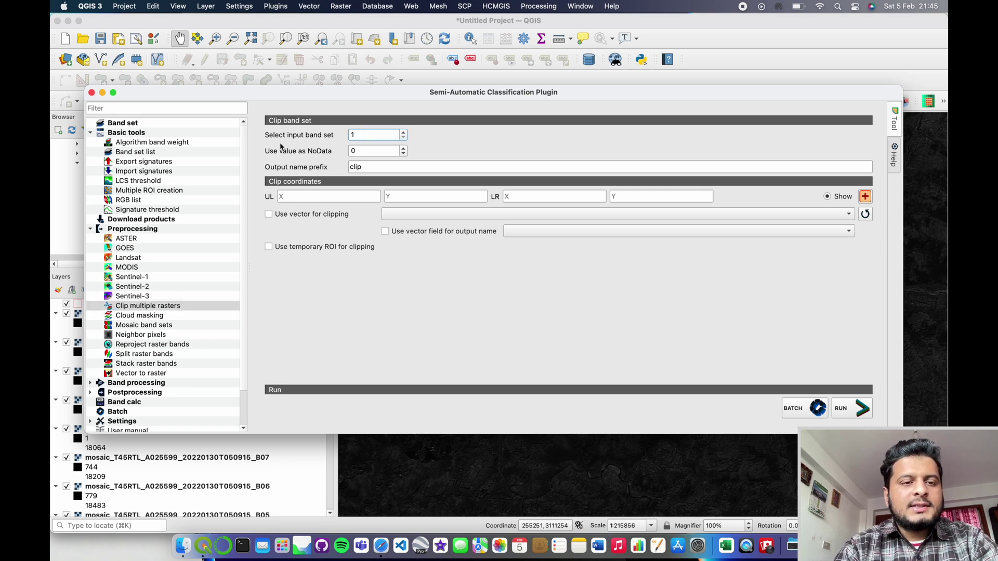
click(123, 125)
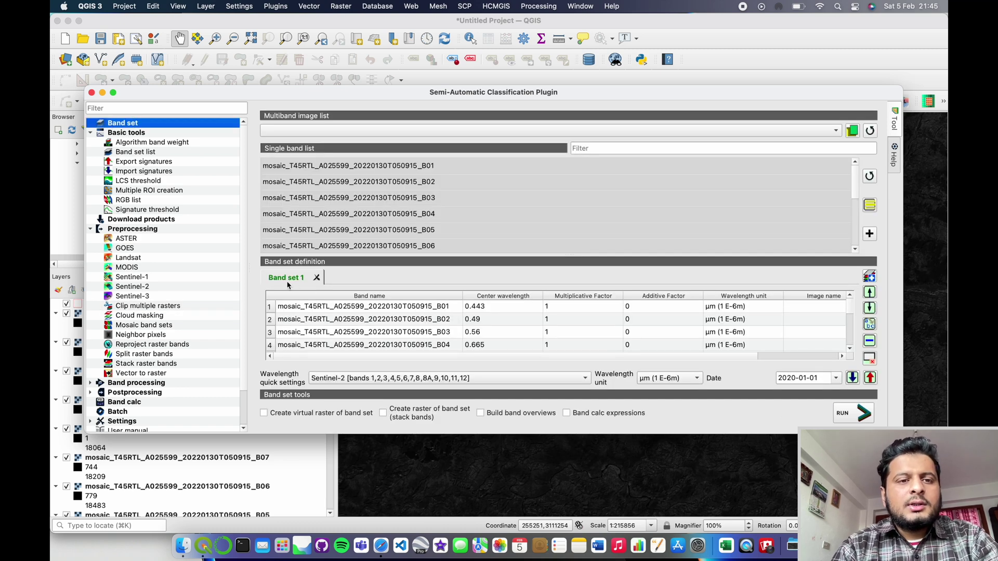
click(148, 307)
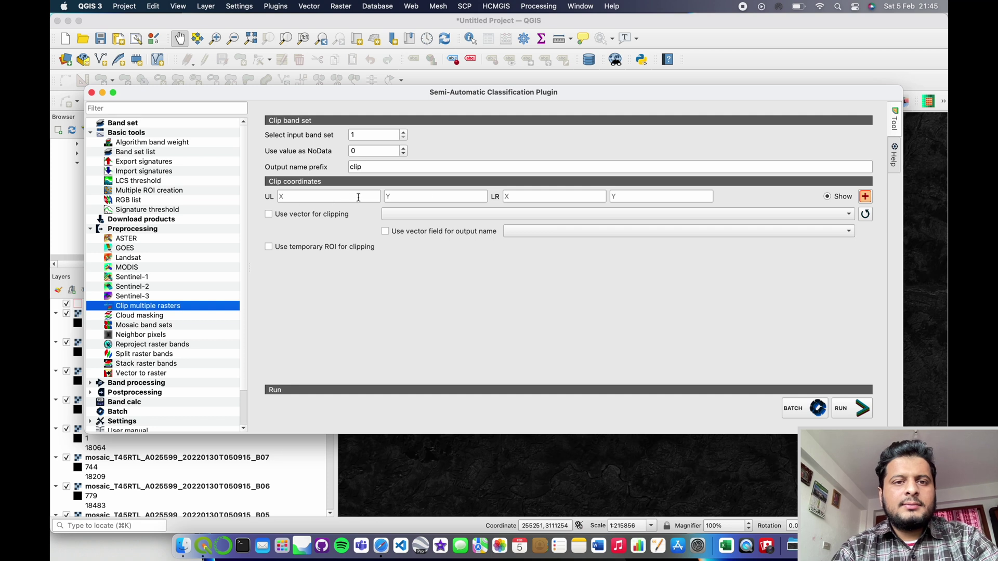
Step: Enable vector clipping, refresh the list of vector layers and use GorkhaMun as the clipping boundary
click(268, 214)
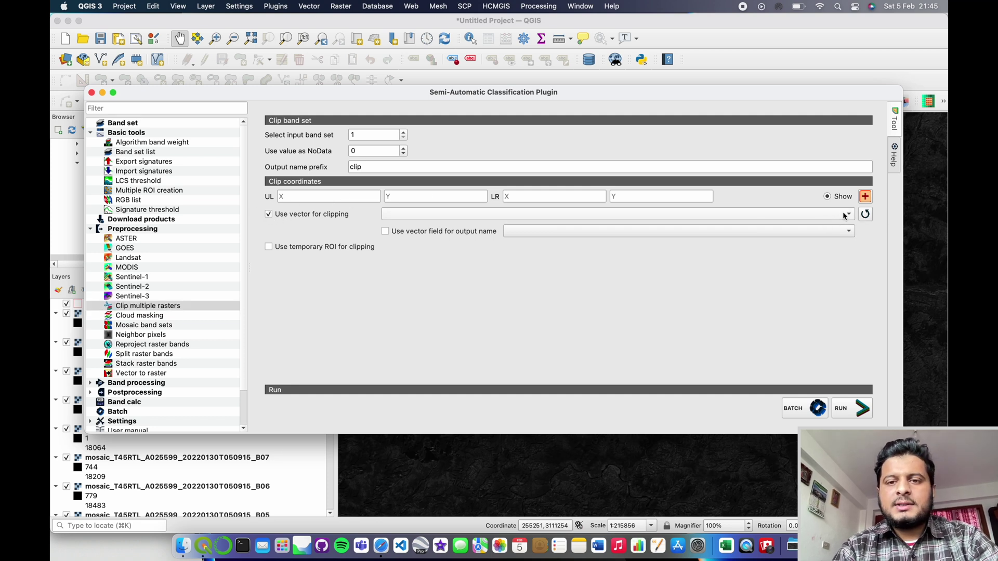
click(863, 214)
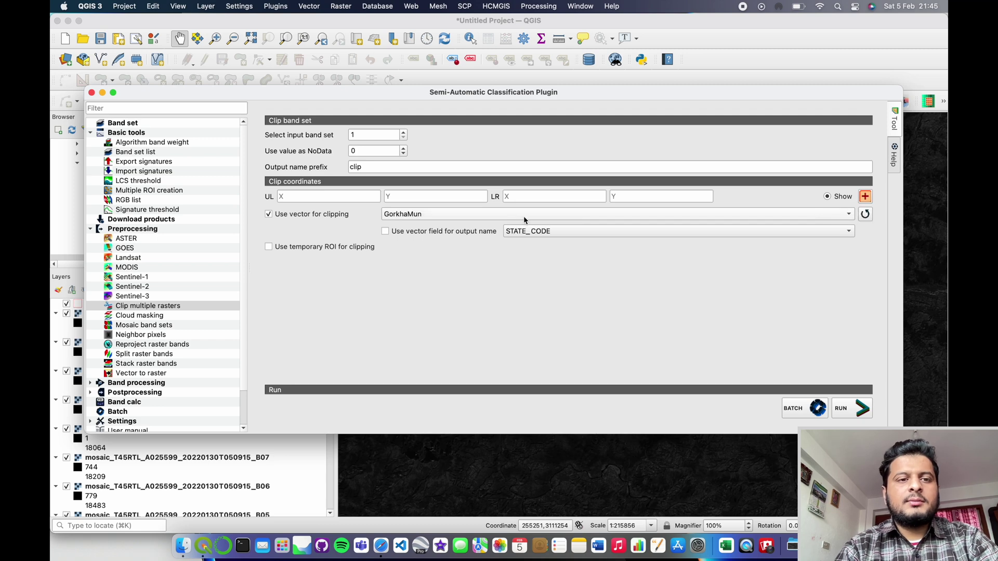
click(431, 215)
click(429, 213)
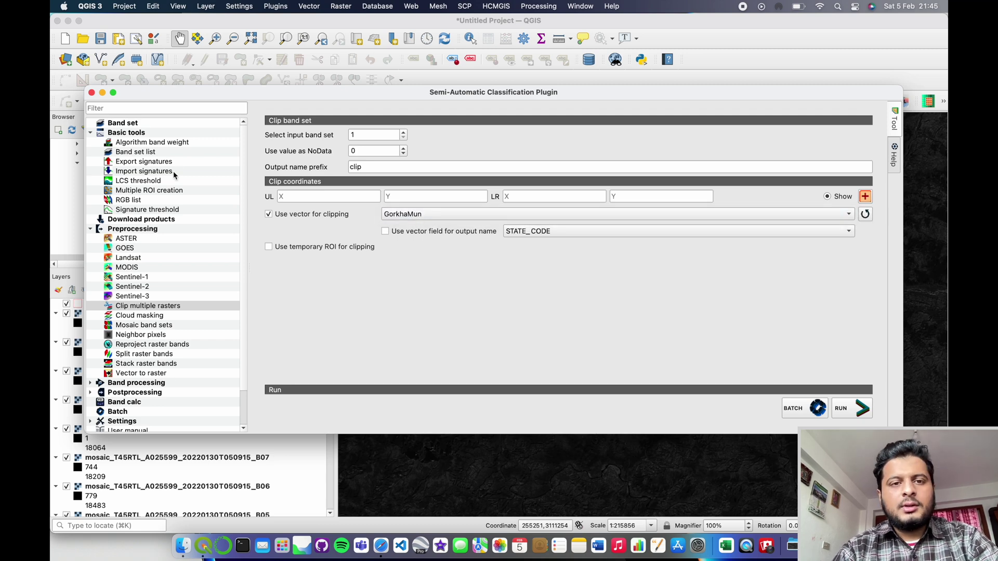
drag(199, 98, 463, 98)
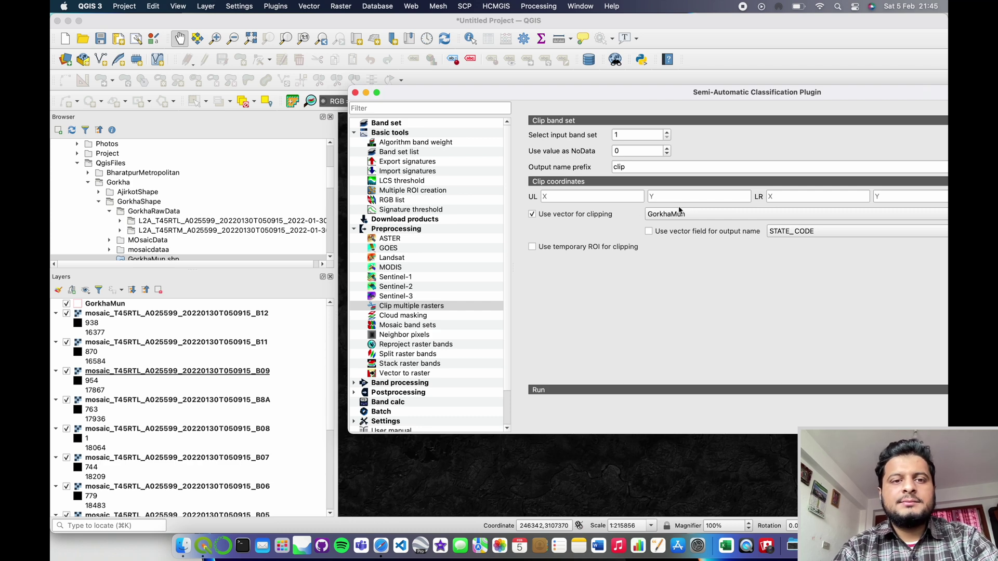
drag(494, 99, 278, 94)
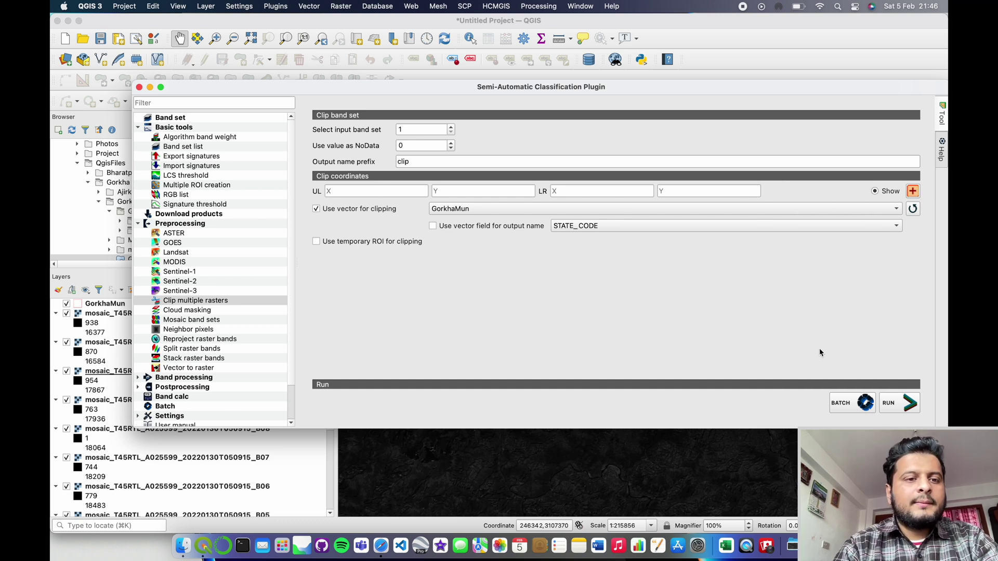
Step: Run the clip, saving the output to a new folder named ClippedData inside Downloads/QgisFiles/Gorkha/GorkhaShape
click(899, 405)
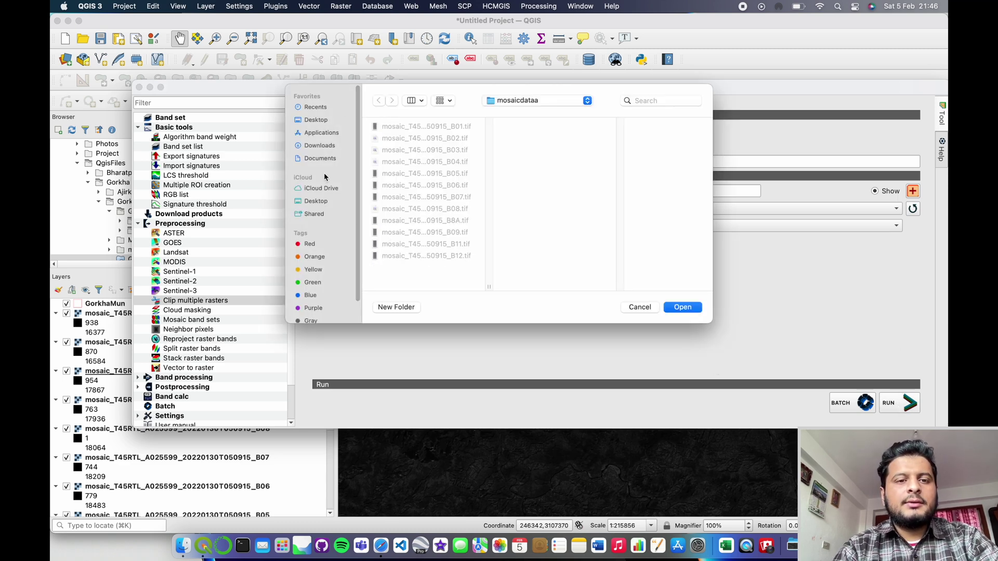
click(331, 147)
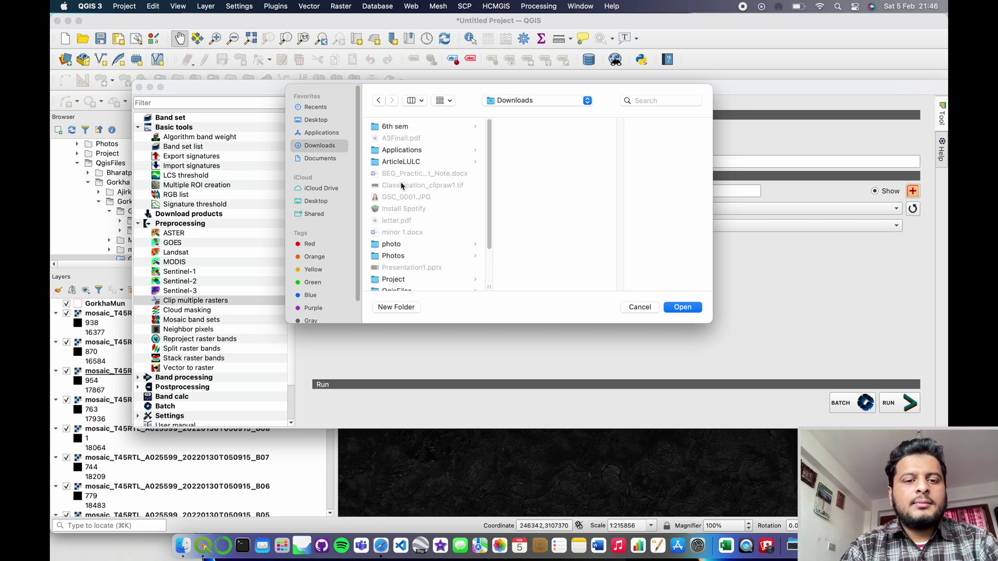
scroll(409, 228, down, 1)
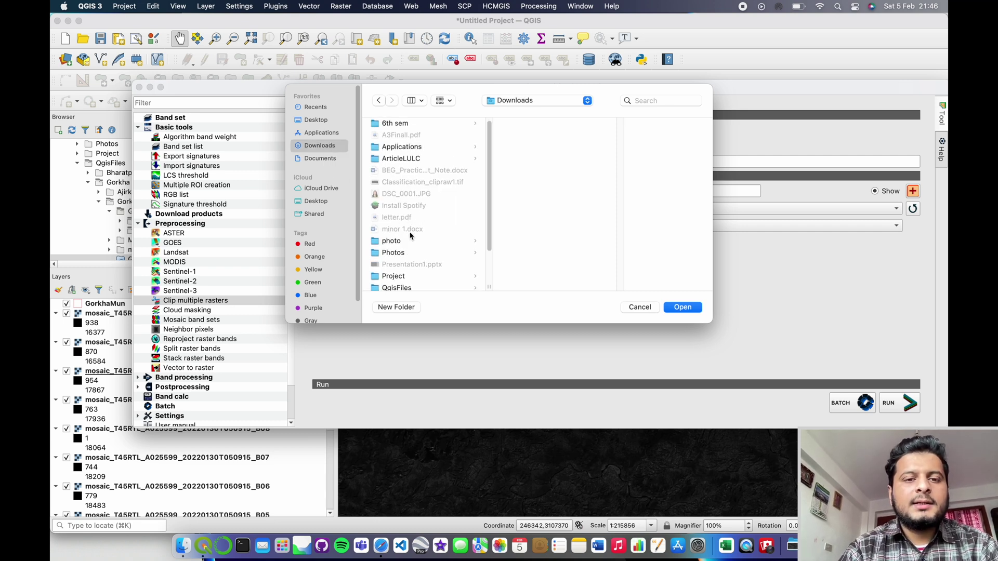
click(419, 285)
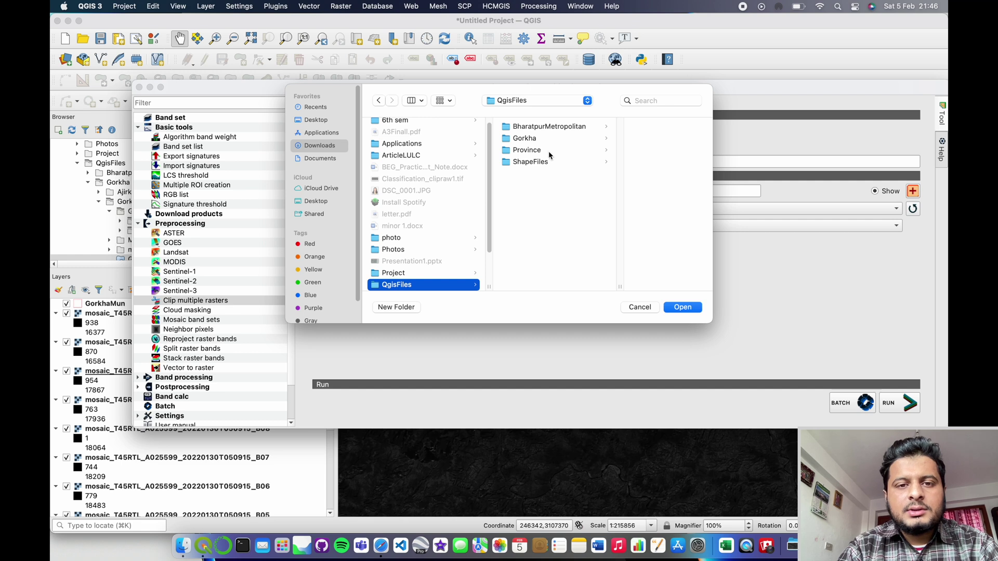
click(559, 139)
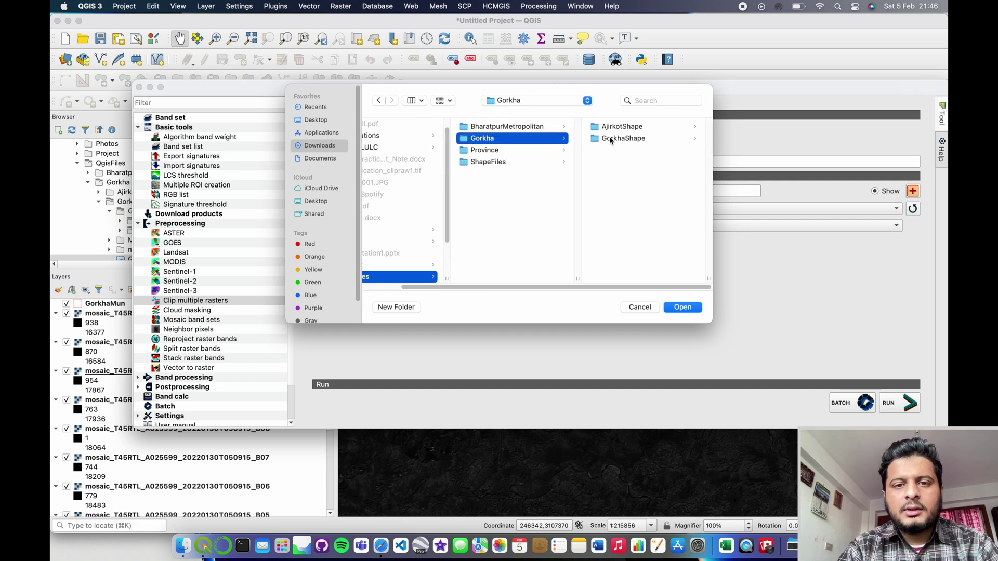
click(638, 140)
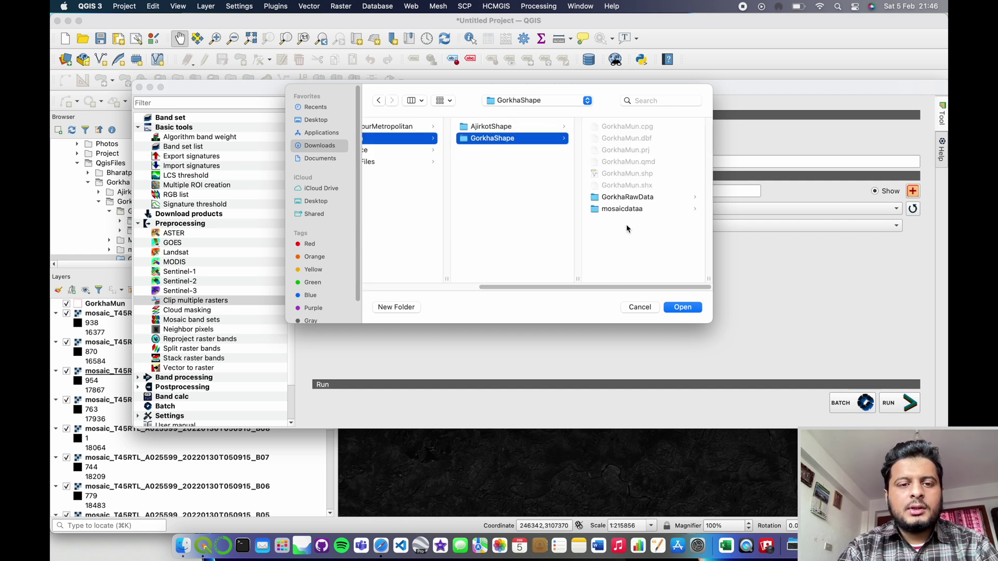
click(408, 308)
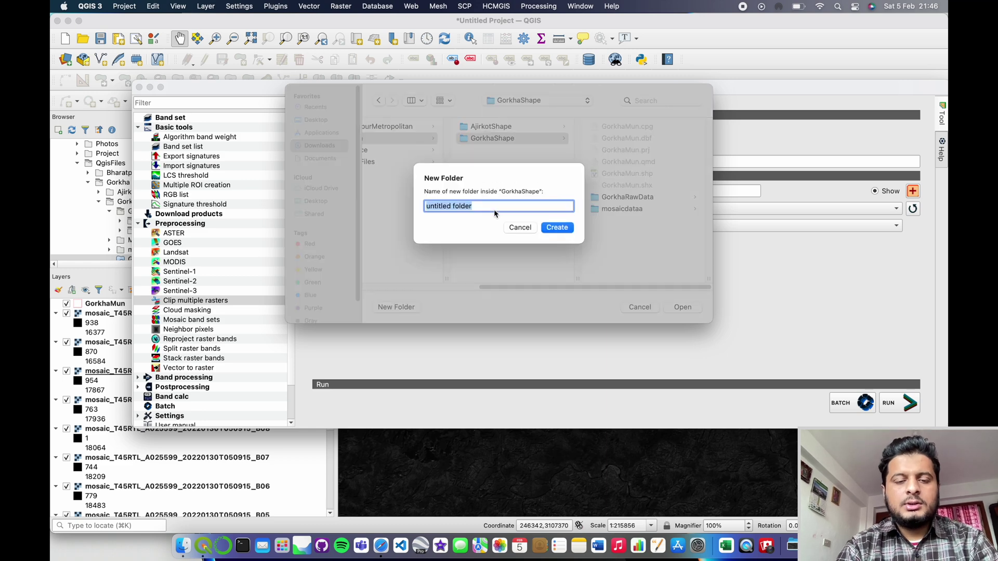
text(Clippeddata)
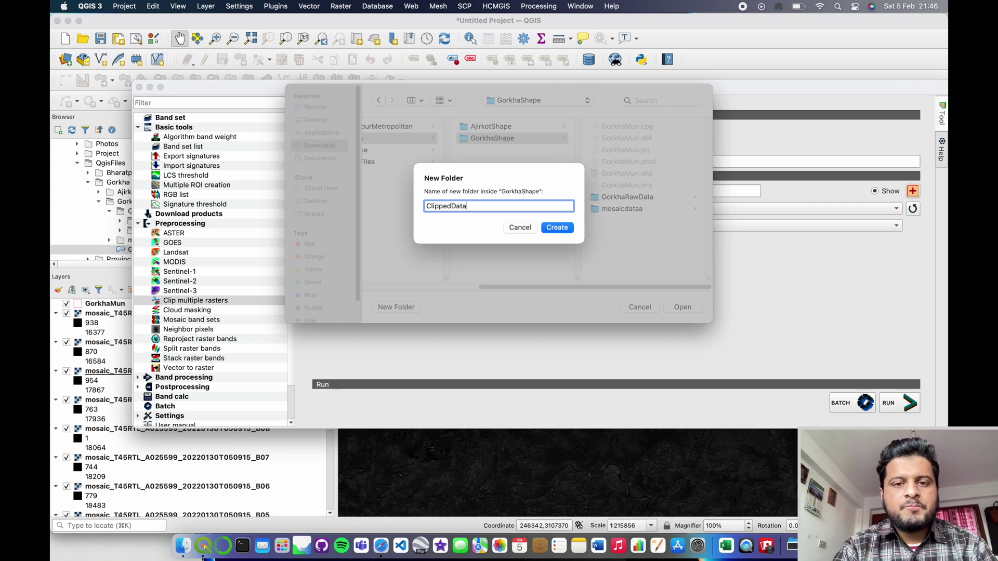
key(Return)
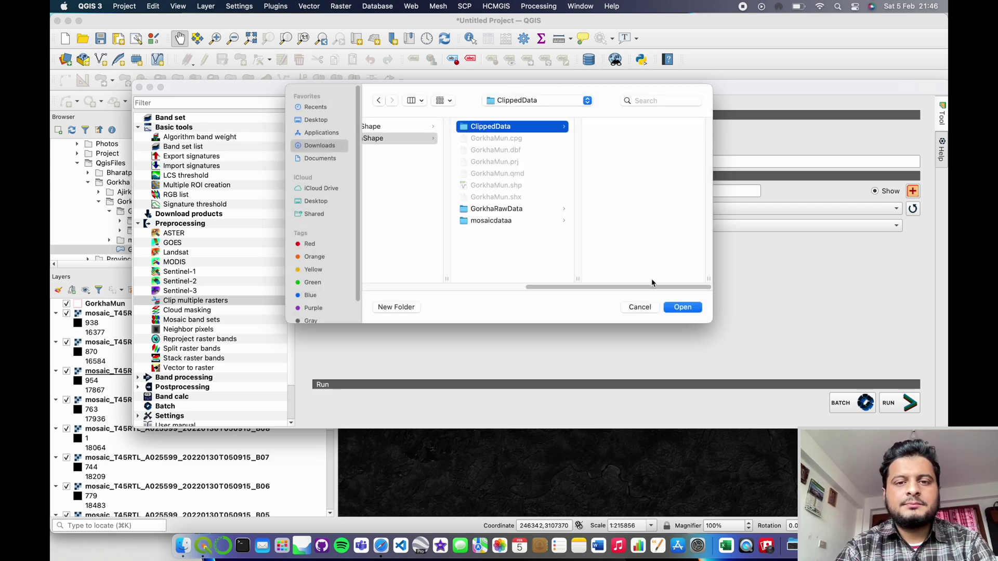
click(678, 308)
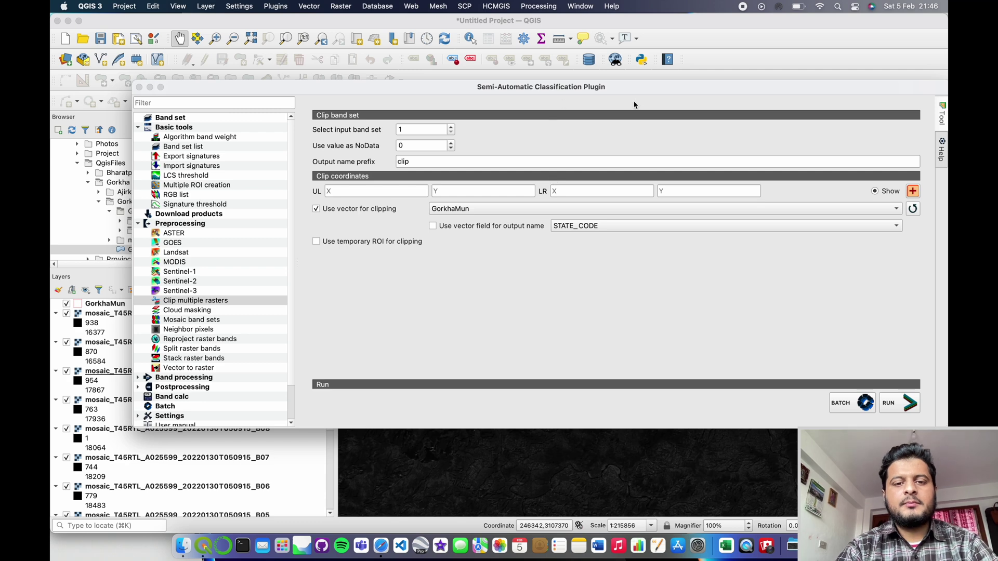
drag(633, 91, 604, 186)
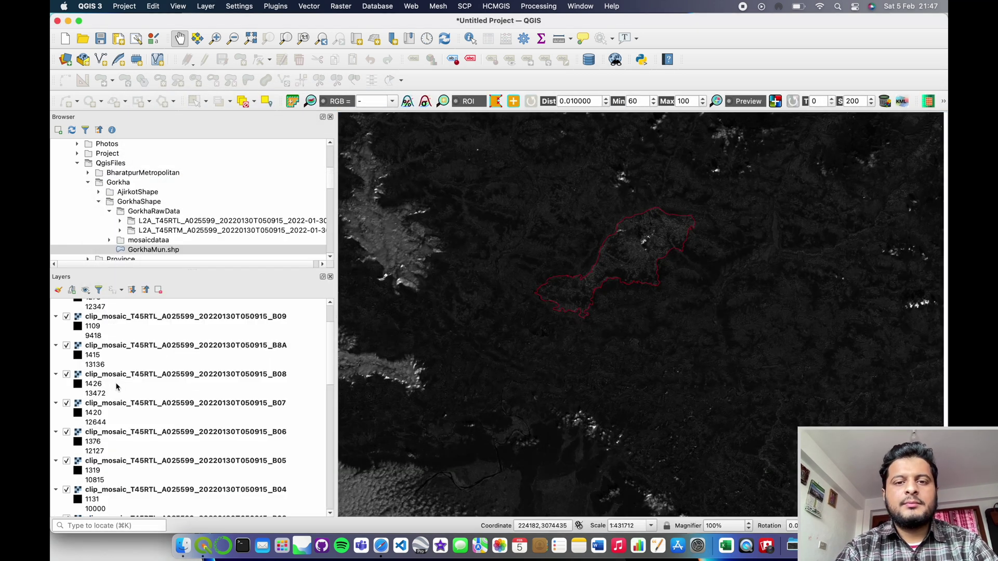
Step: Remove all the unclipped mosaic layers, B12 through B01, from the project, keeping the clip_mosaic layers and GorkhaMun
scroll(104, 410, down, 10)
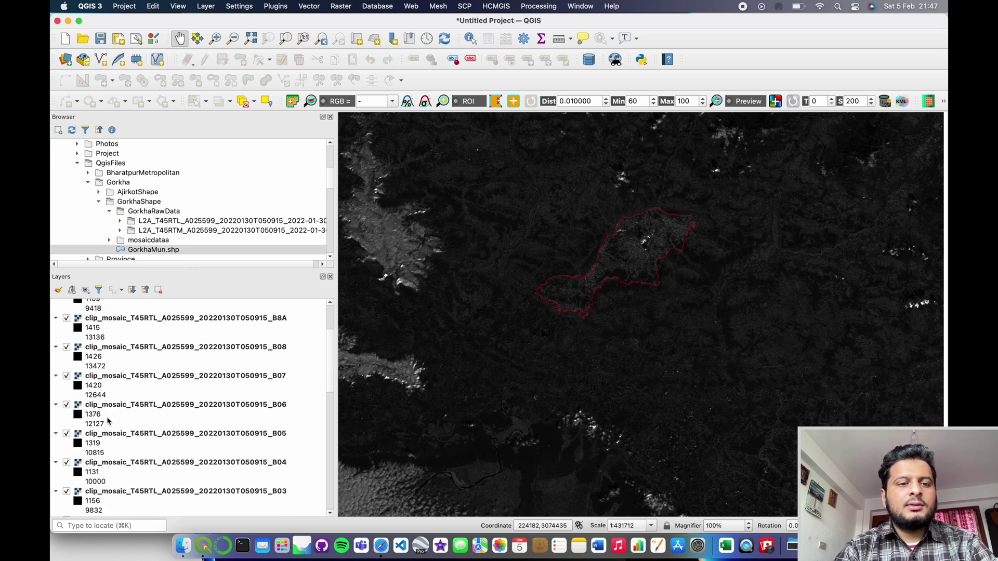
scroll(108, 428, down, 4)
click(123, 418)
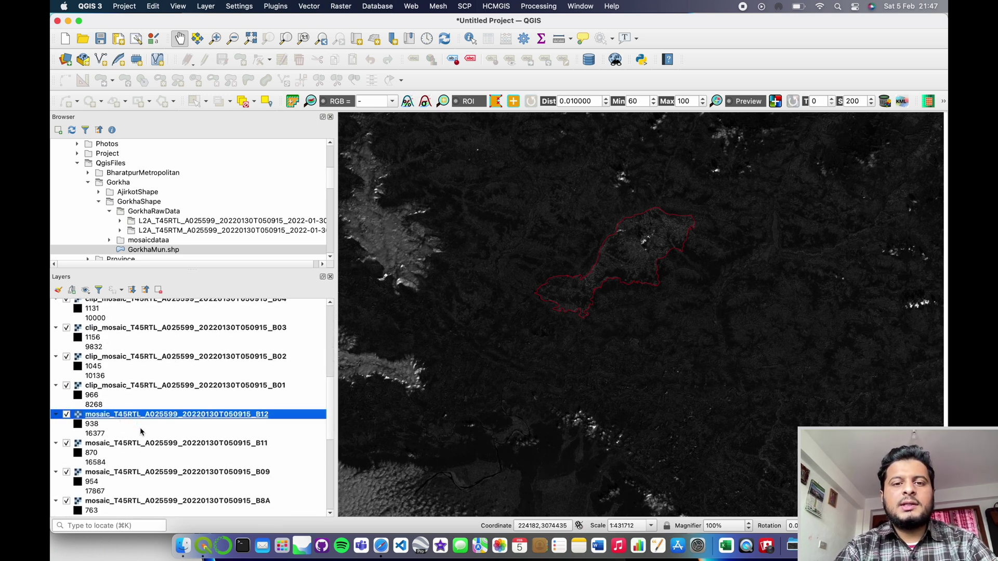
scroll(139, 427, down, 10)
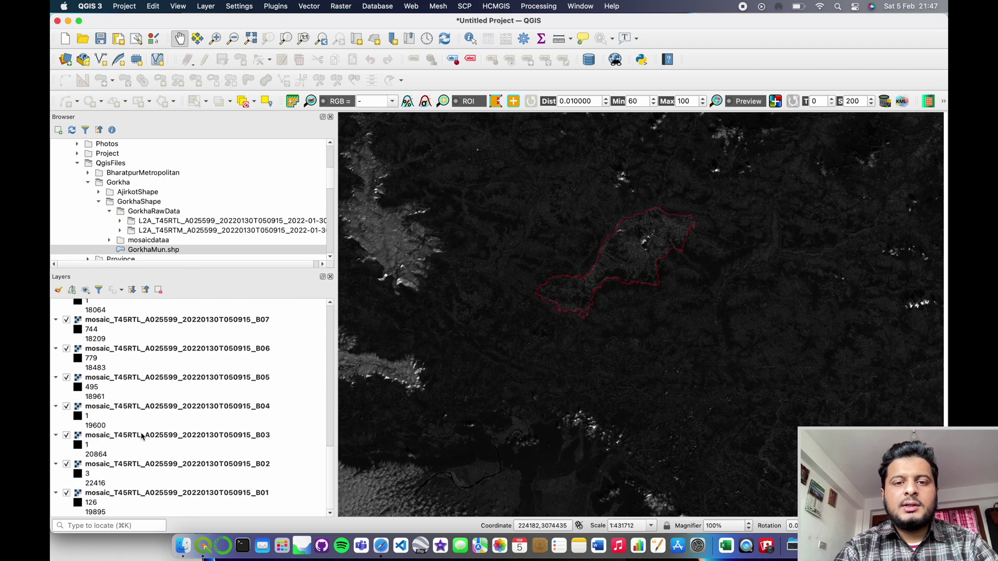
shift+click(141, 492)
right_click(156, 465)
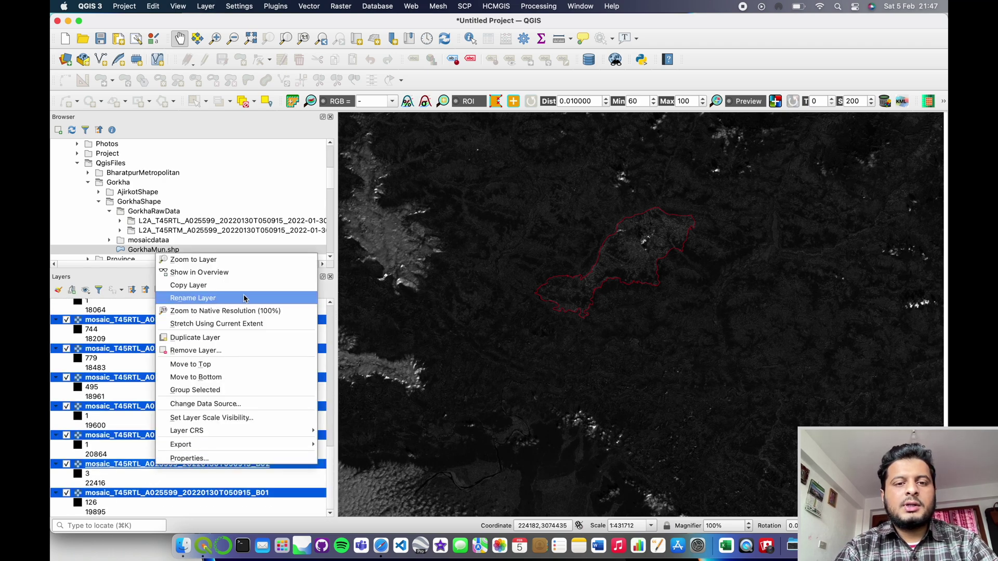
click(243, 351)
click(536, 289)
scroll(626, 283, up, 3)
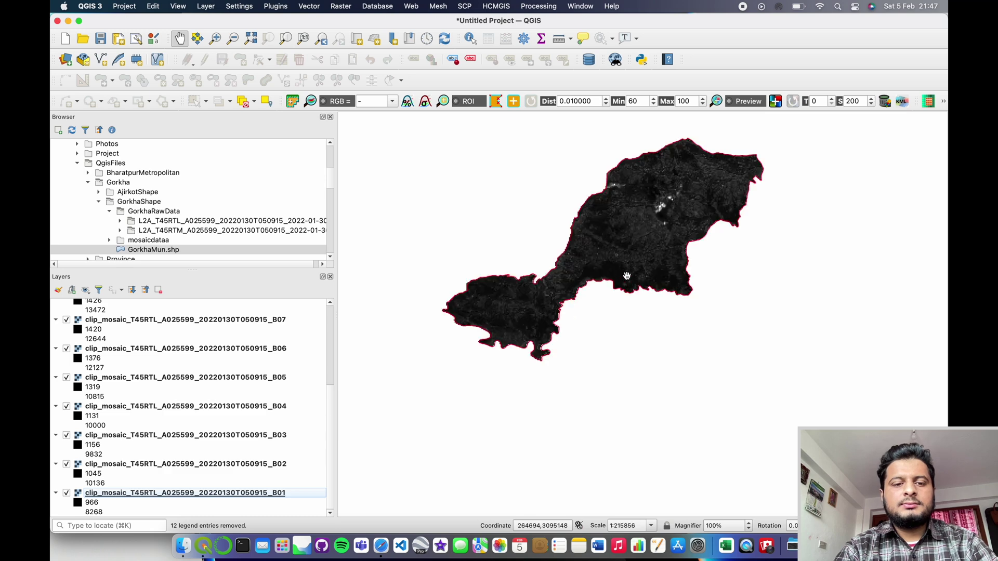
drag(595, 328, 662, 360)
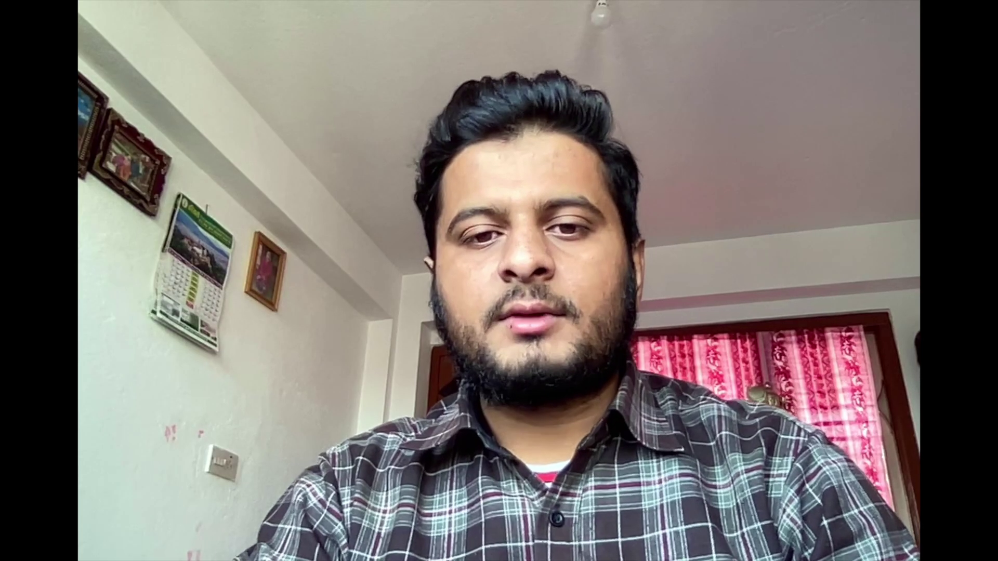